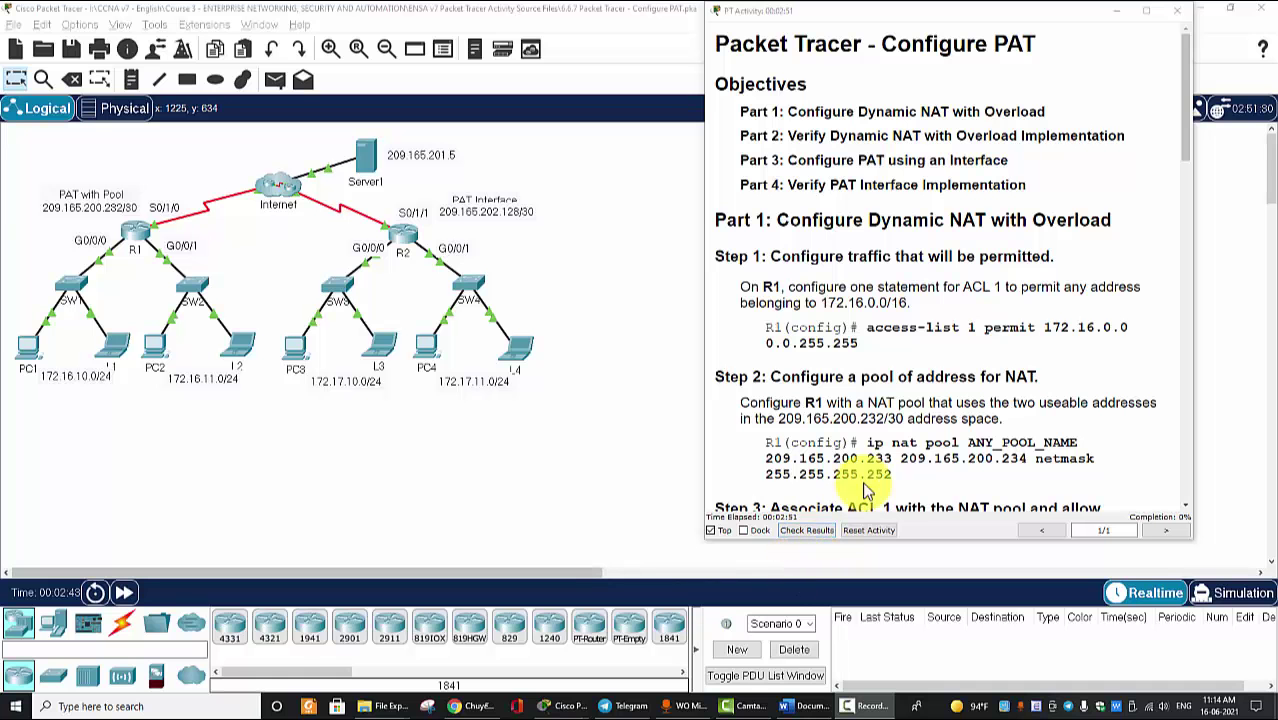
Open R1's command line and place it beside the activity instructions
click(1001, 45)
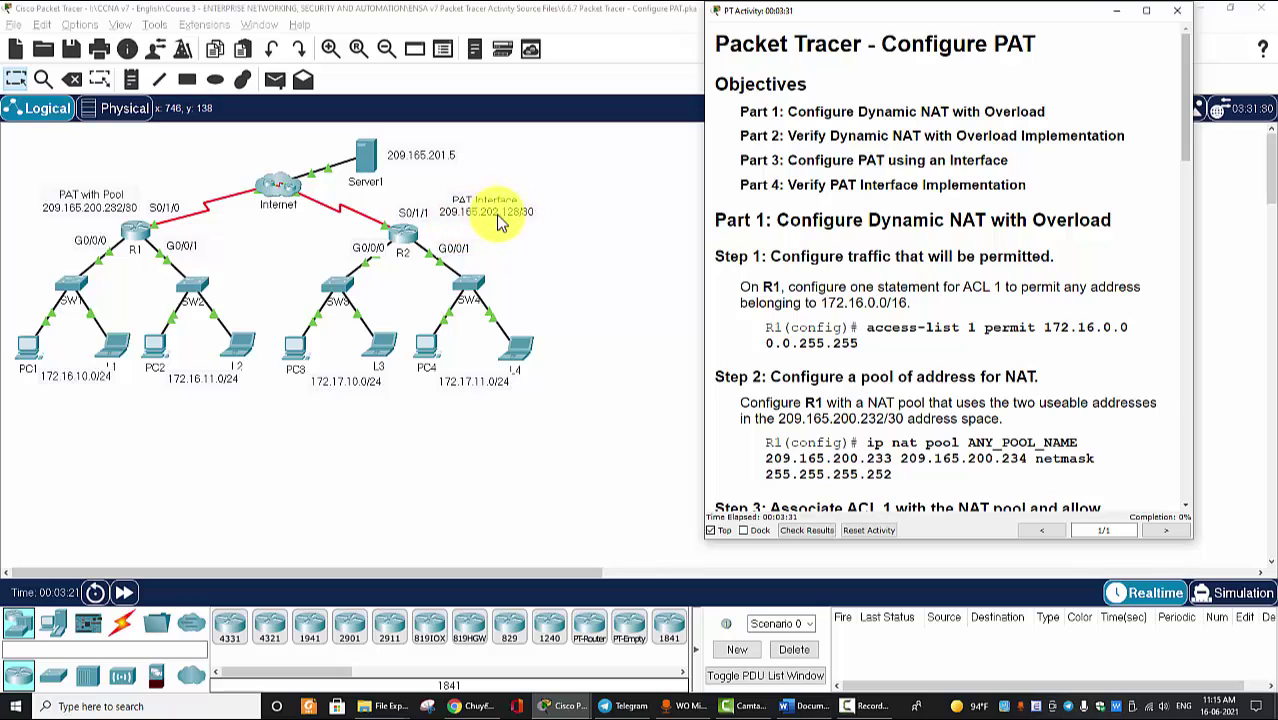
click(42, 190)
drag(42, 190, 234, 400)
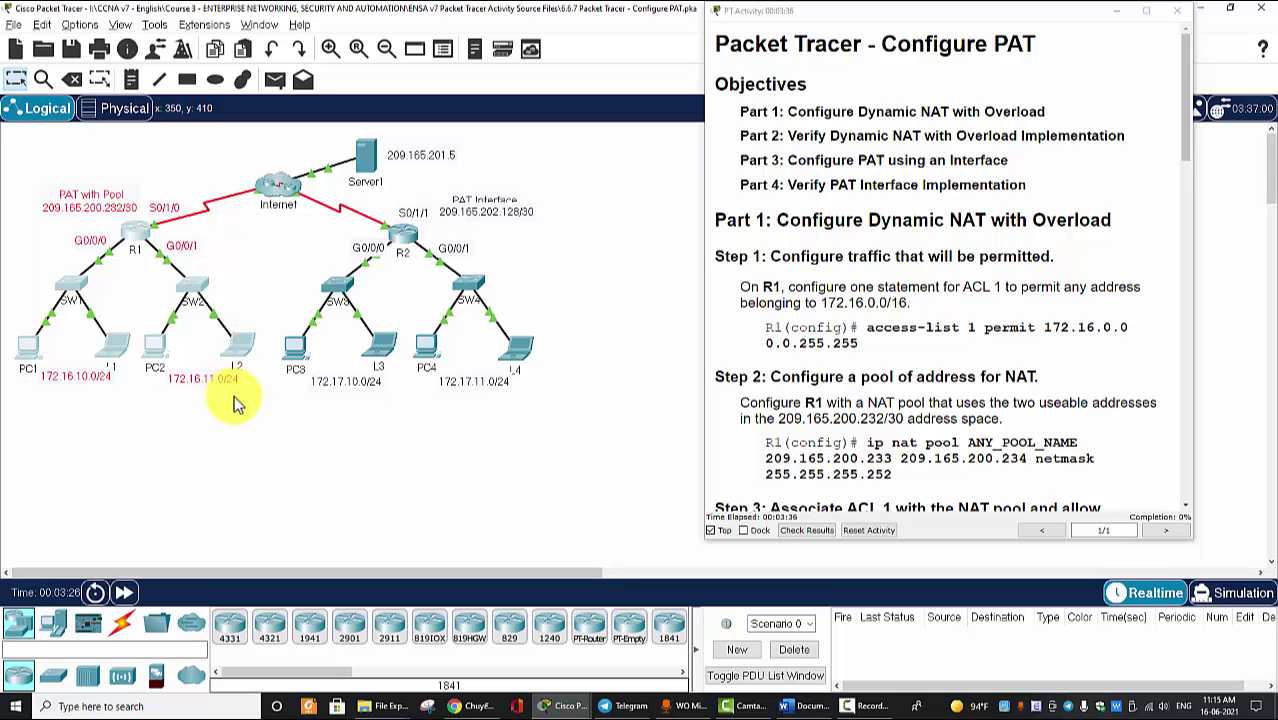
click(133, 238)
drag(606, 123, 398, 96)
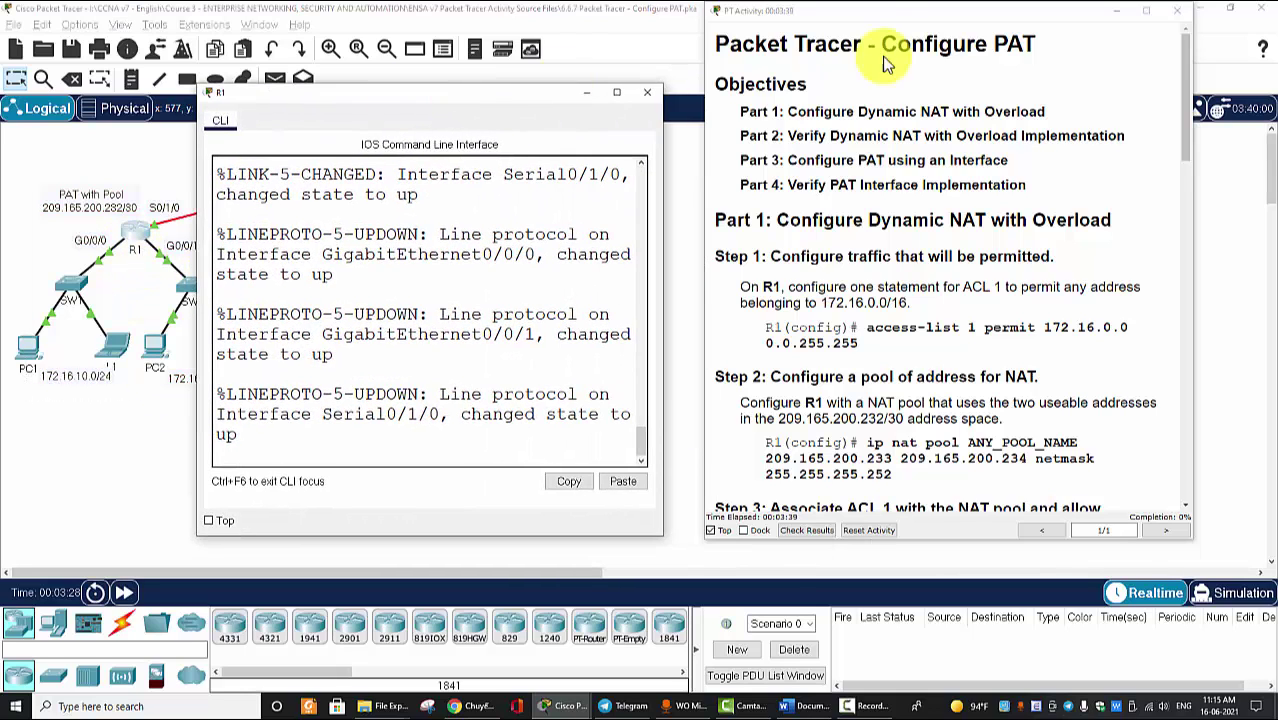
drag(888, 18, 975, 22)
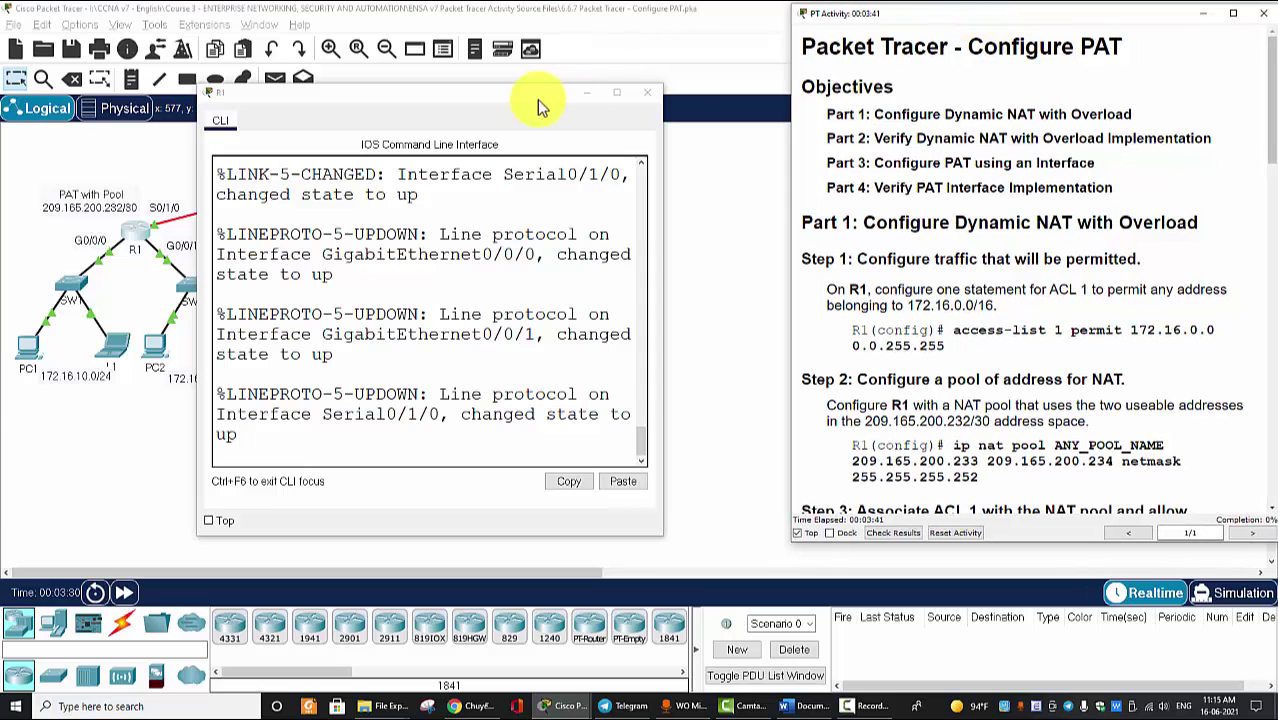
drag(536, 98, 621, 32)
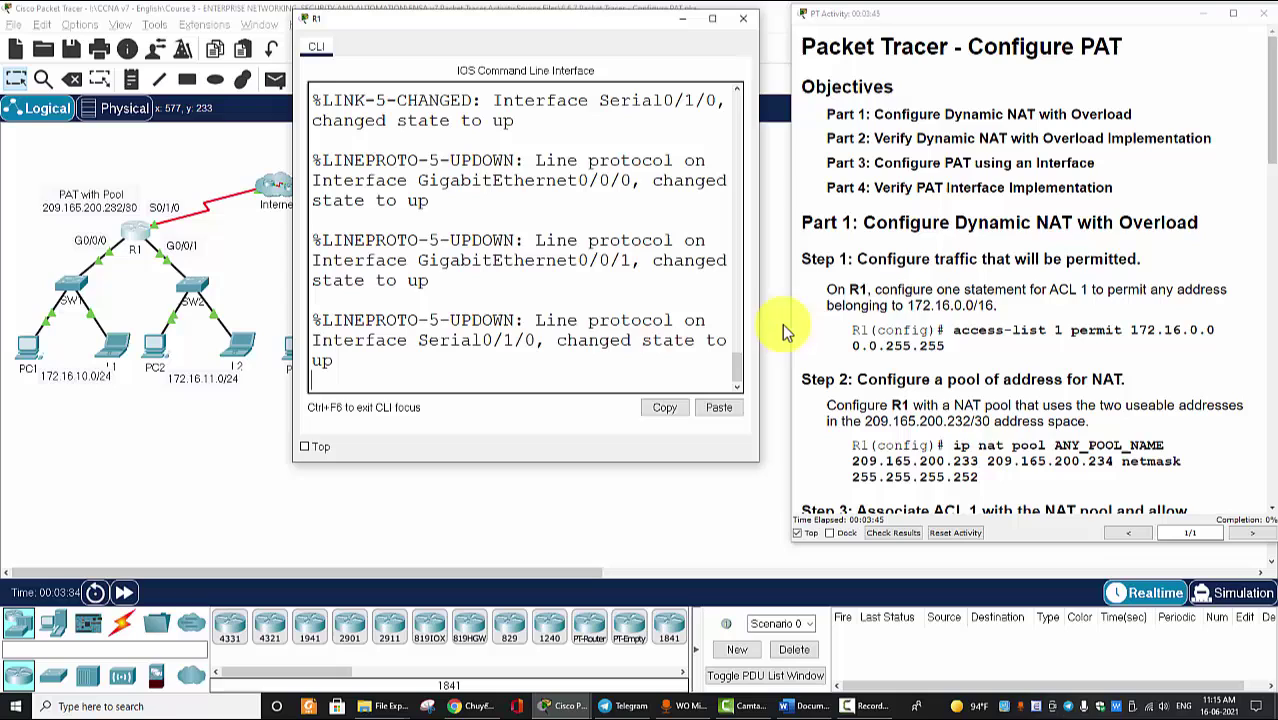
click(912, 305)
drag(912, 305, 995, 306)
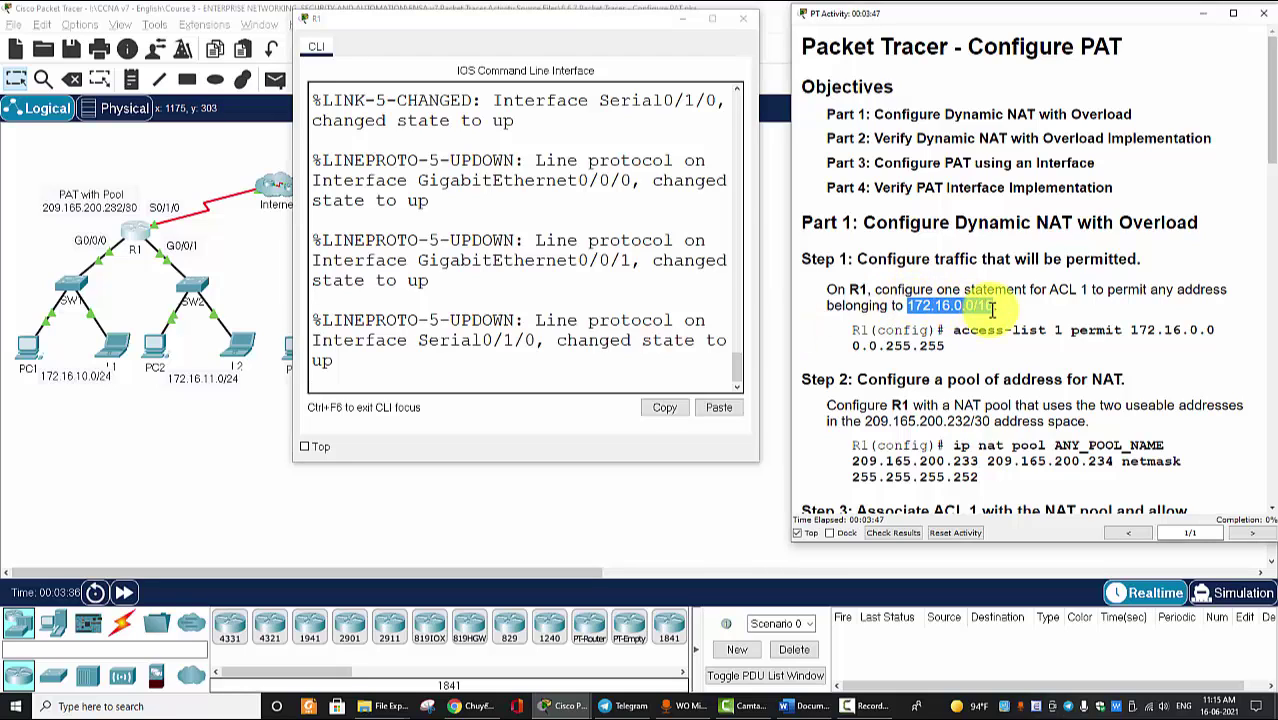
click(490, 390)
Enter privileged mode and then global configuration mode on R1
key(Return)
text(EN)
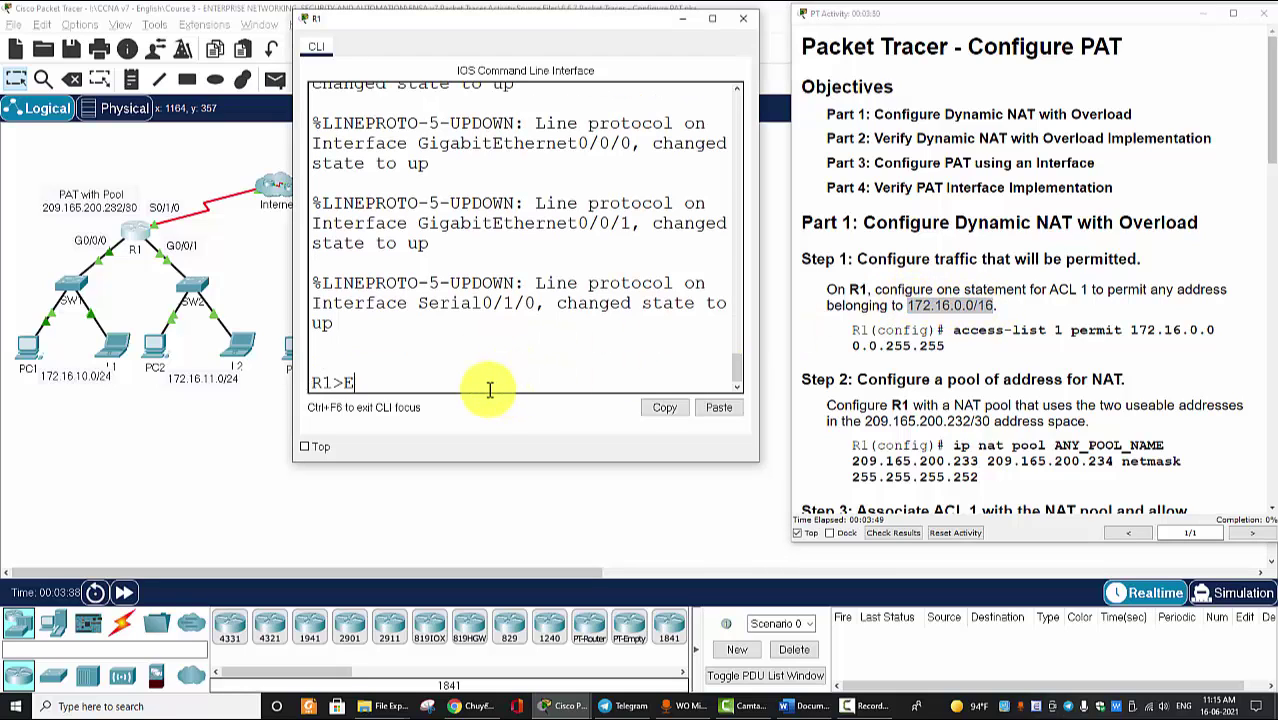
key(Return)
text(conf t)
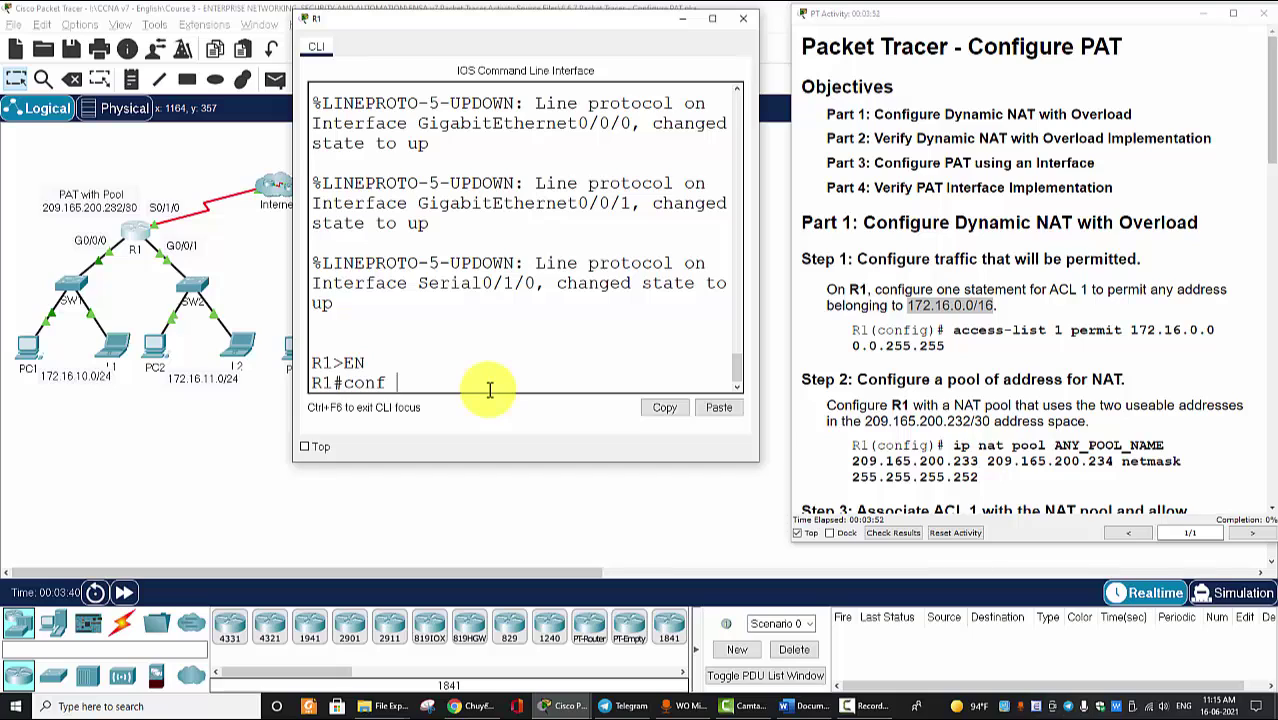
key(Return)
Create access-list 1 permitting 172.16.0.0 with wildcard 0.0.255.255
text(acc)
key(Tab)
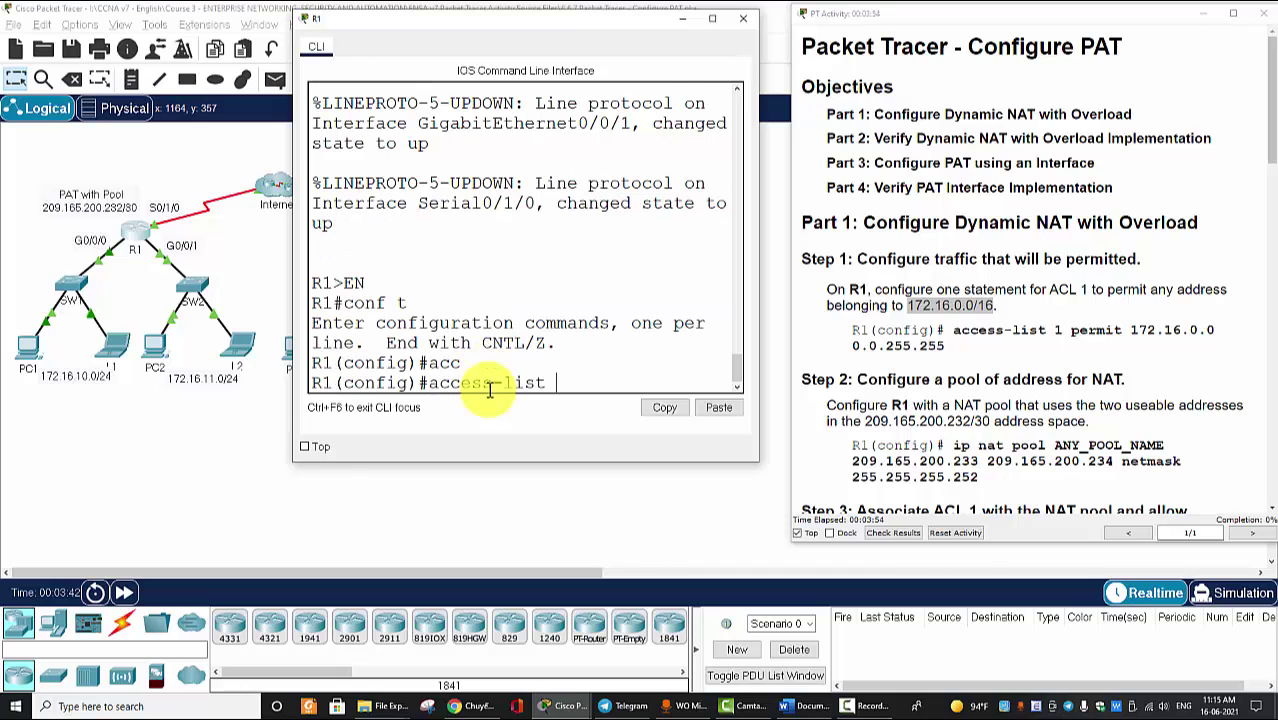
text(1 per)
key(Tab)
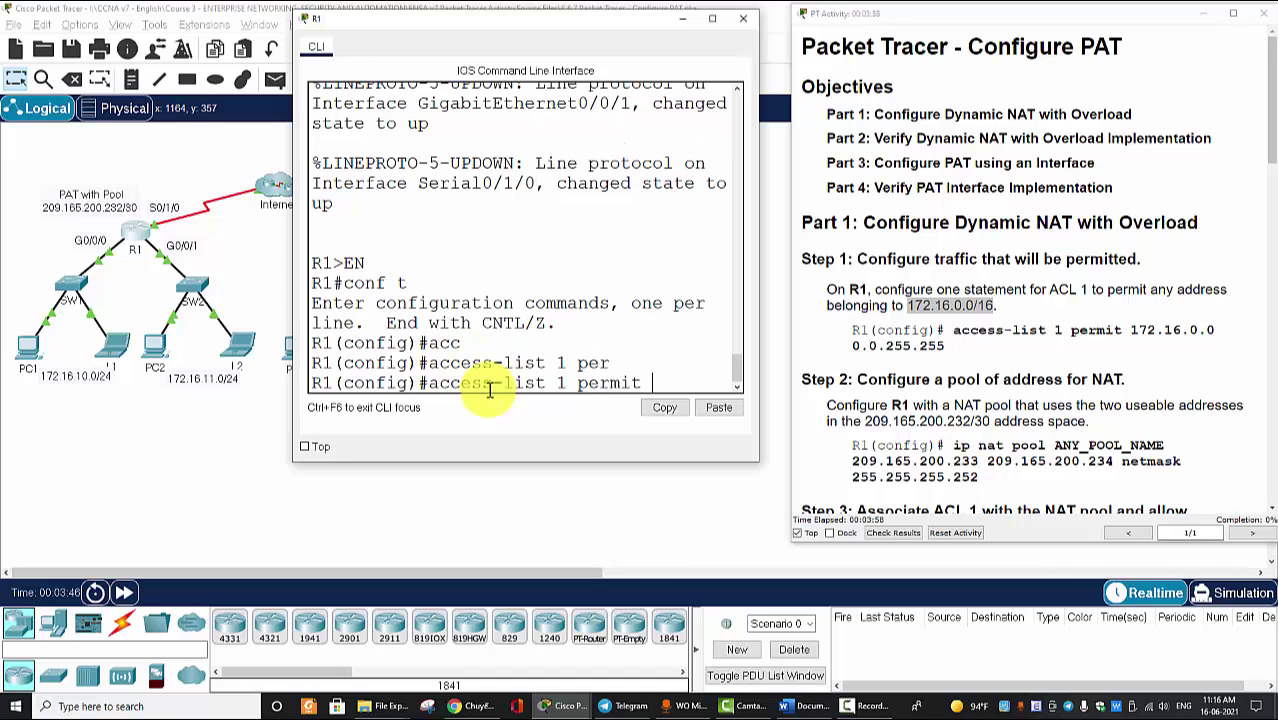
text(172.16.0)
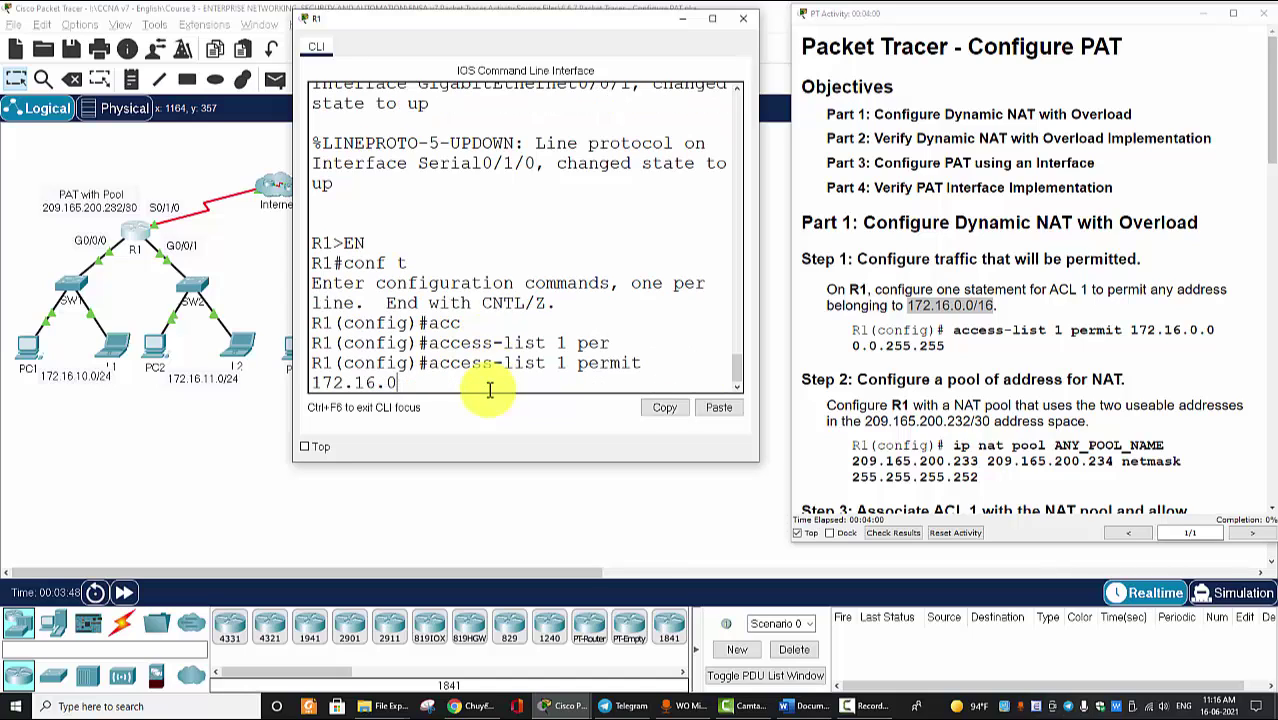
text(.0 0.0.255.255)
key(Return)
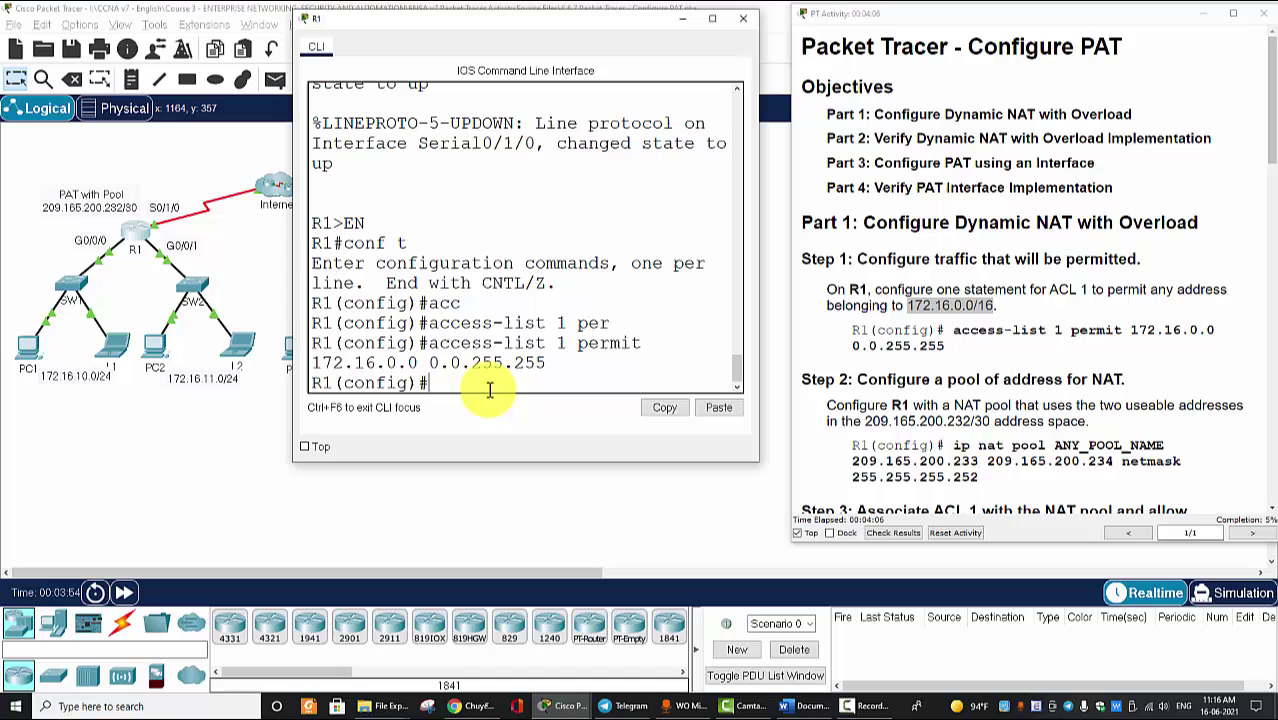
Define NAT pool ANY_POOL_NAME as 209.165.200.233–209.165.200.234, netmask 255.255.255.252
key(Return)
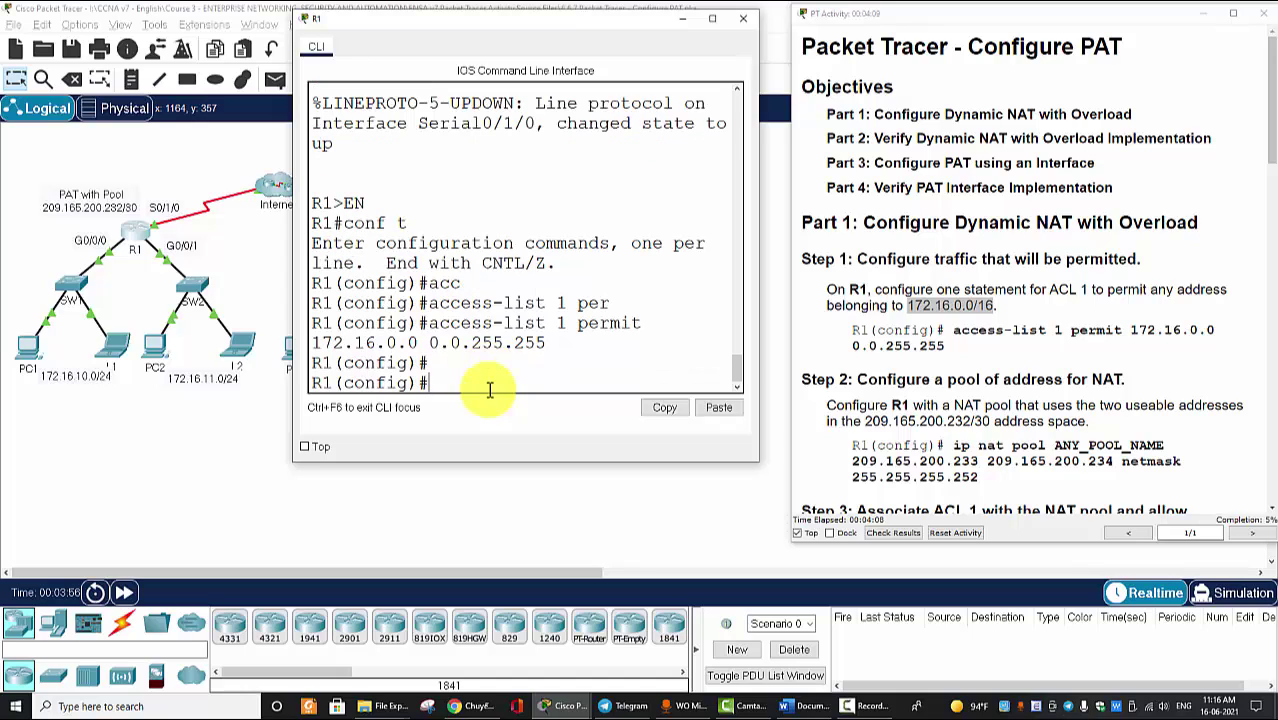
text(ip nat pool ANY)
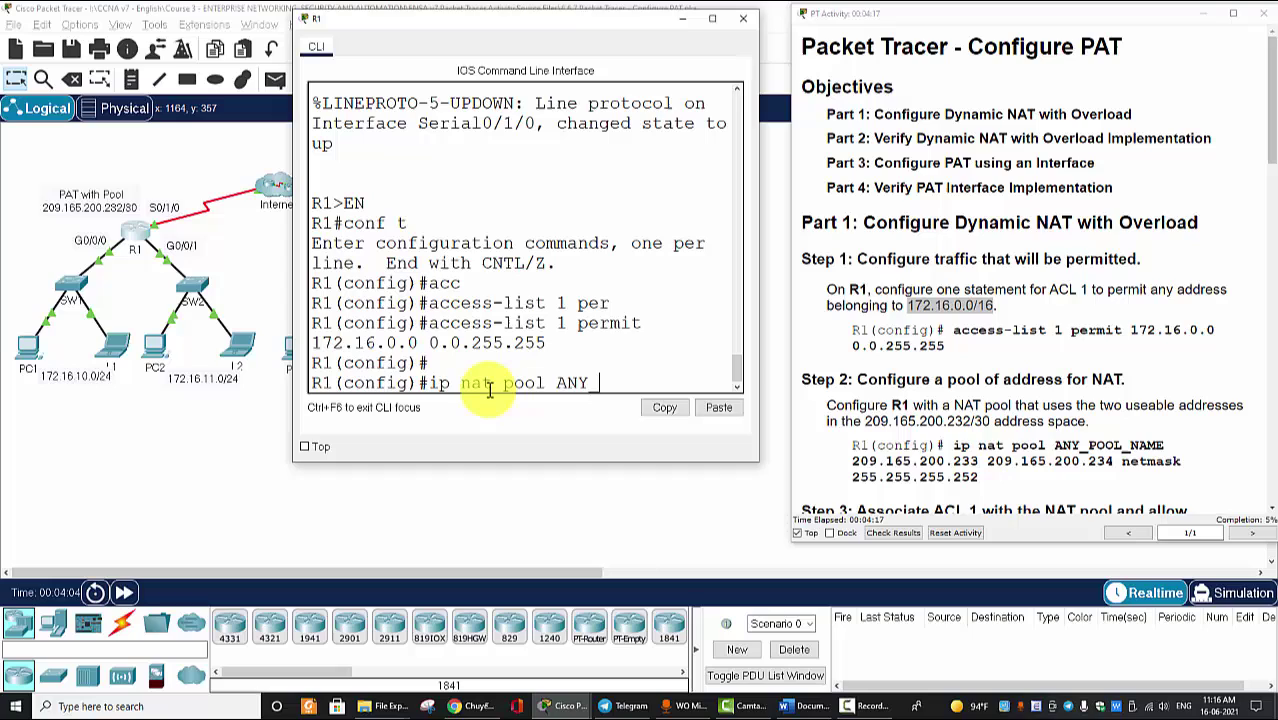
text(_POOL_NAME)
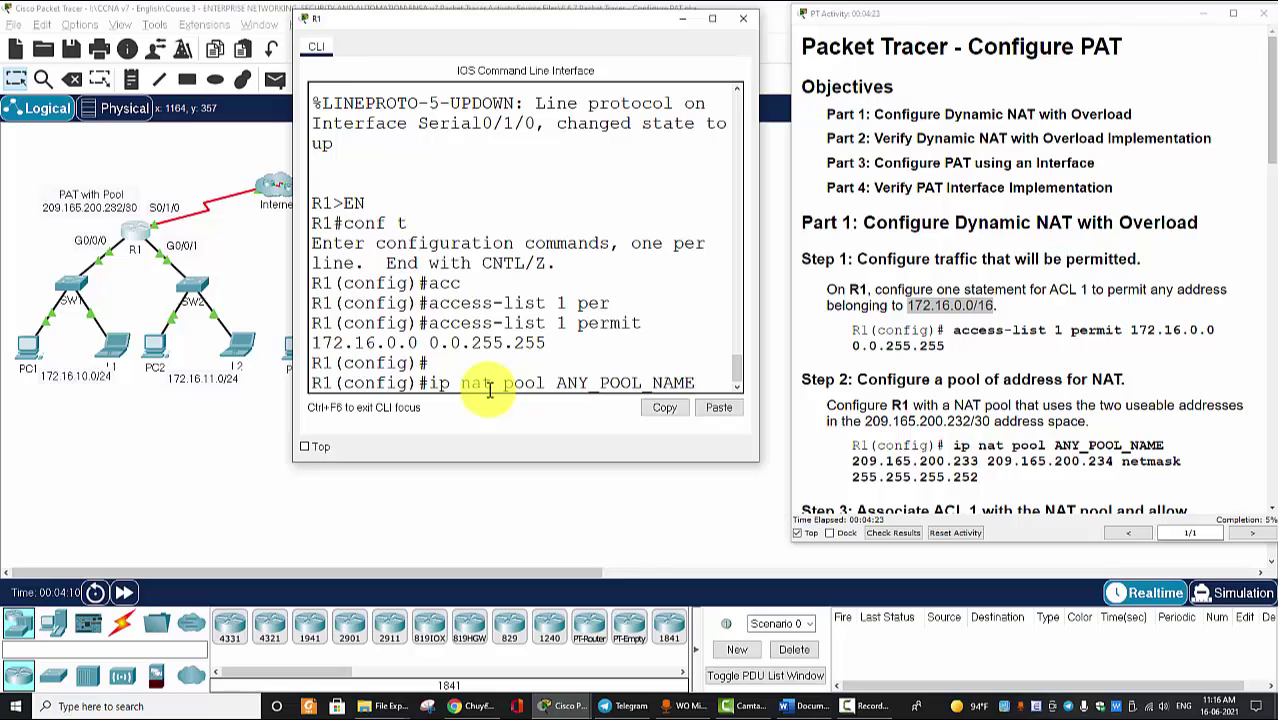
key(Return)
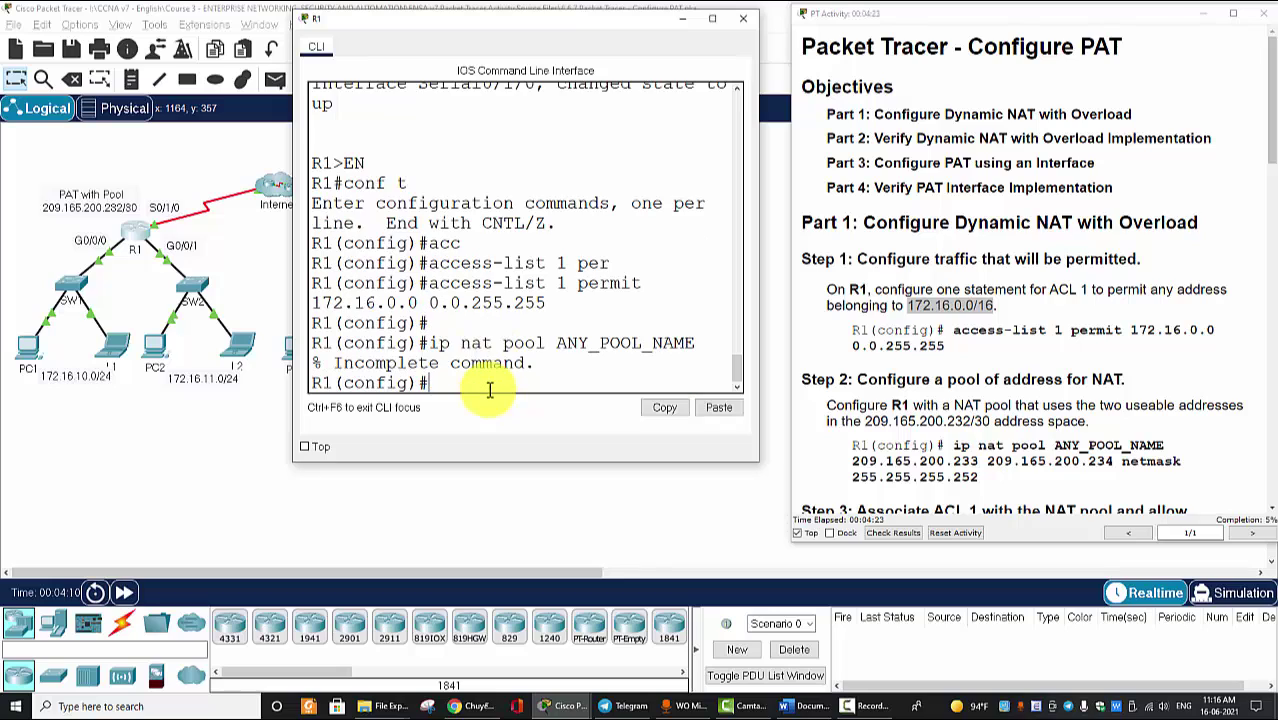
key(Up)
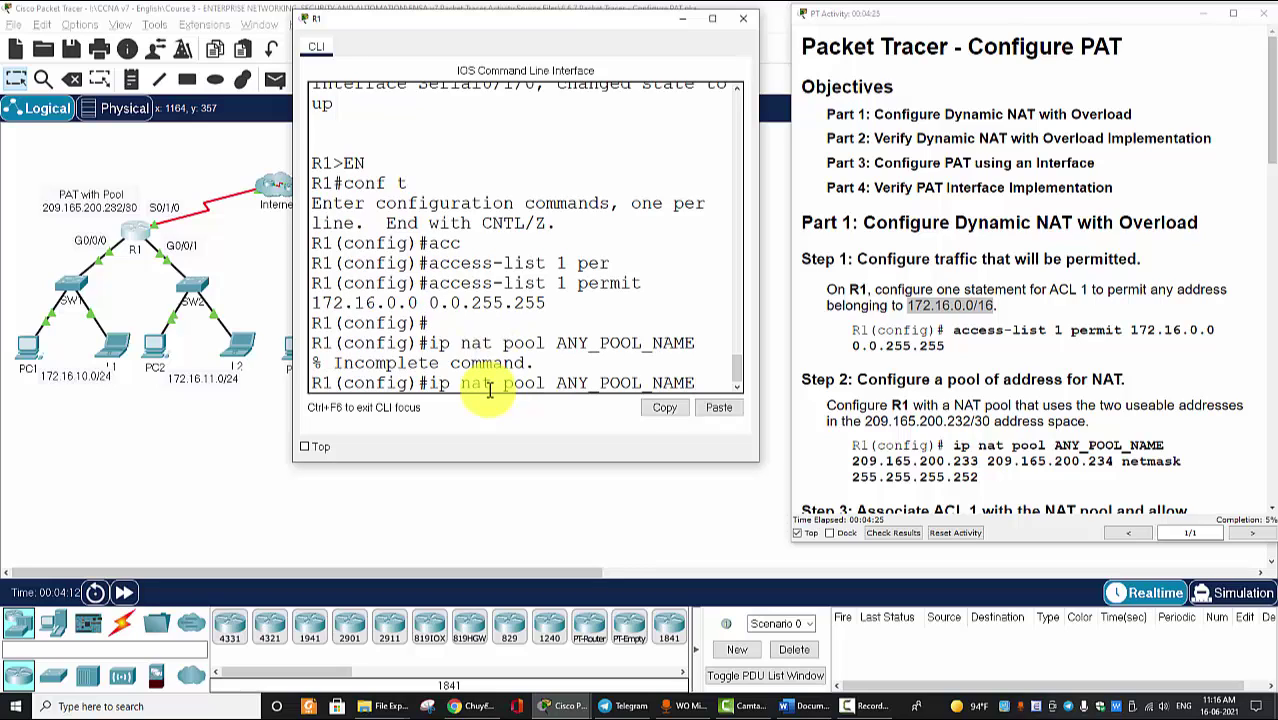
click(50, 228)
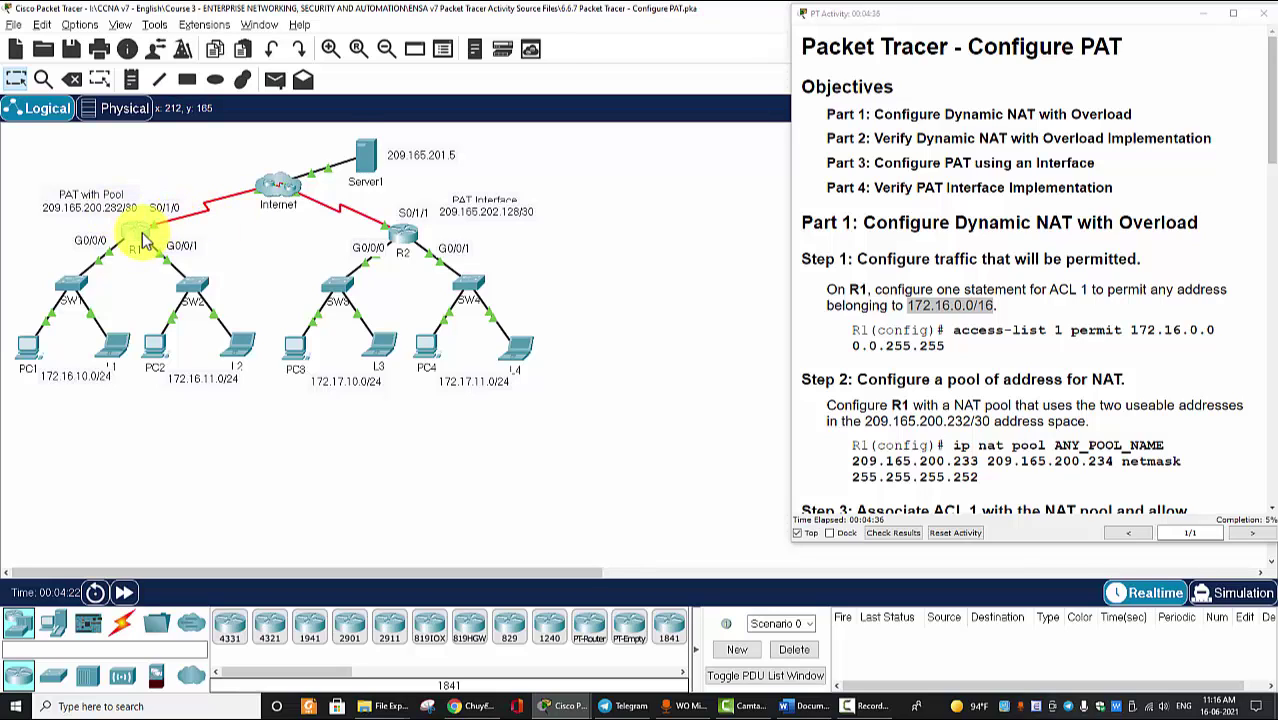
click(143, 240)
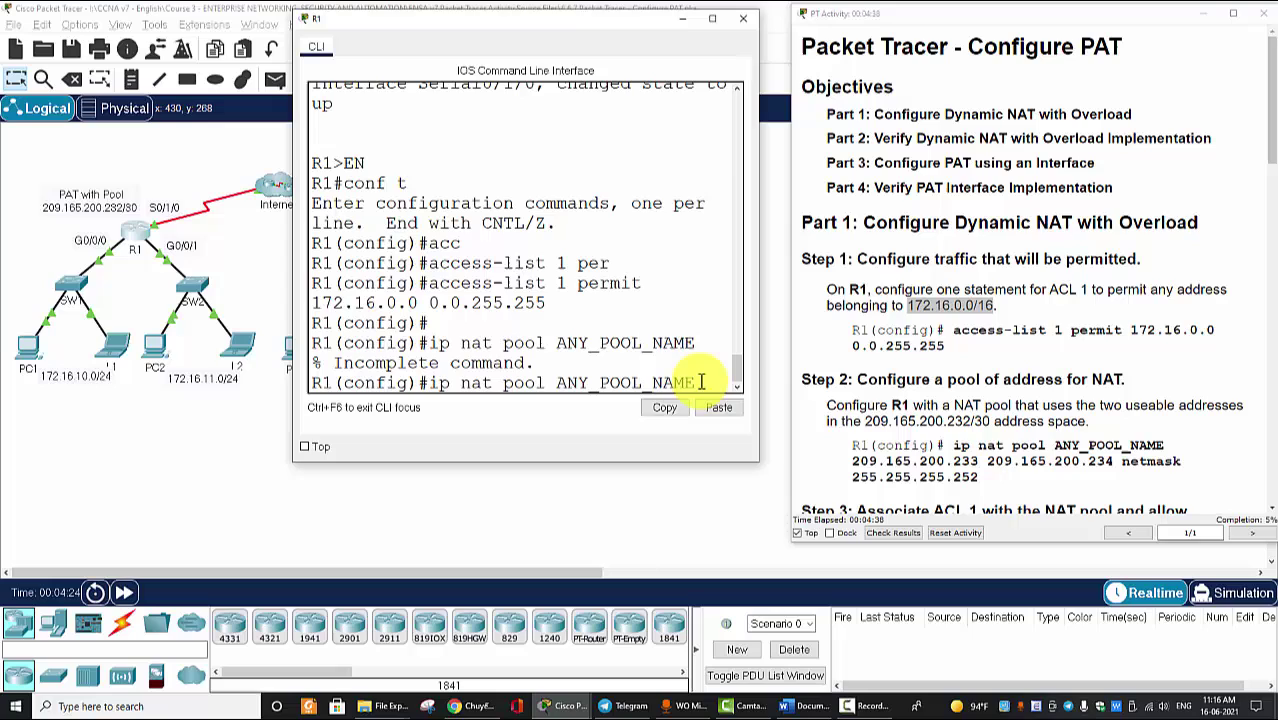
text(209.165)
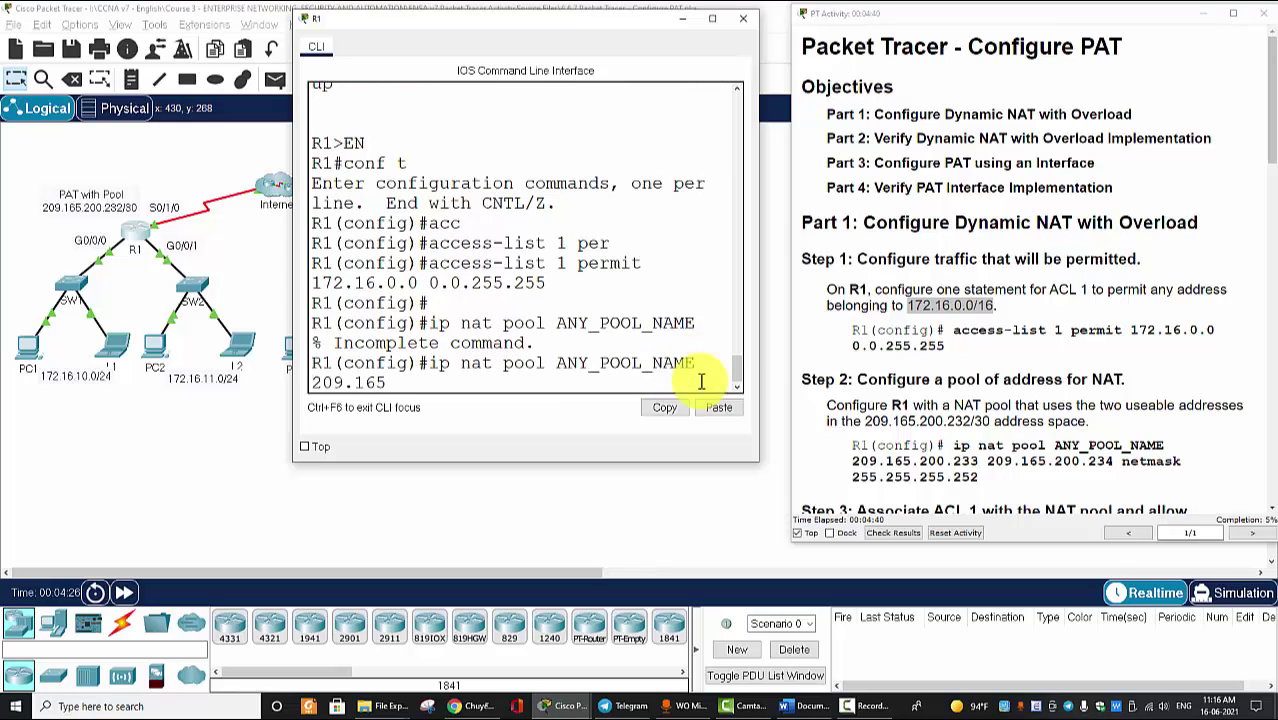
text(.200)
text(233)
key(BackSpace)
key(BackSpace)
key(BackSpace)
text(.233 209.165)
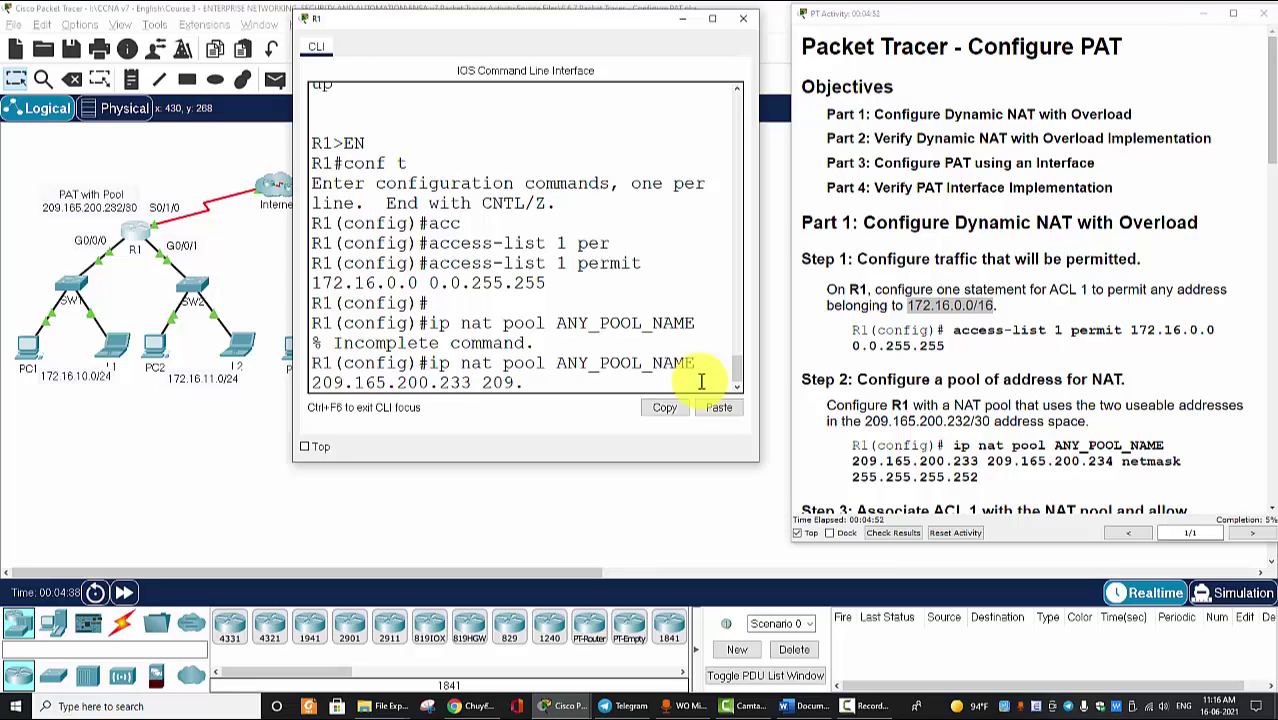
text(.200.234)
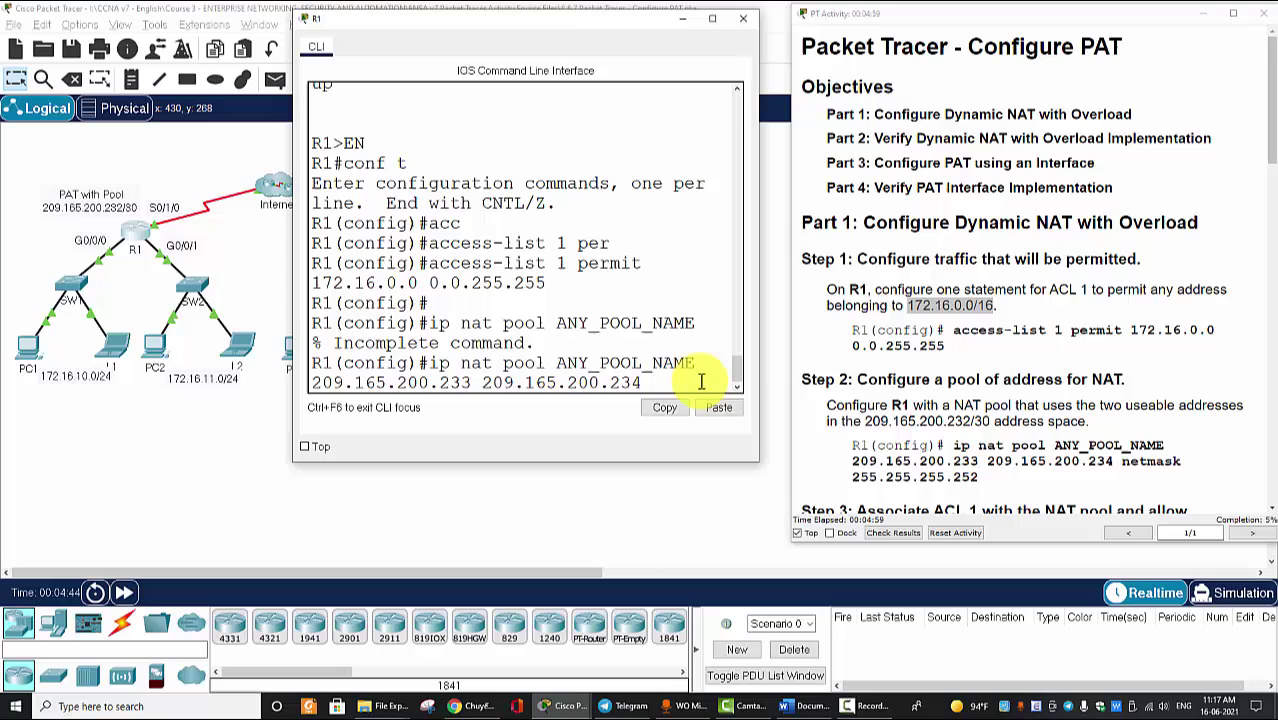
text( netmask 255.255.)
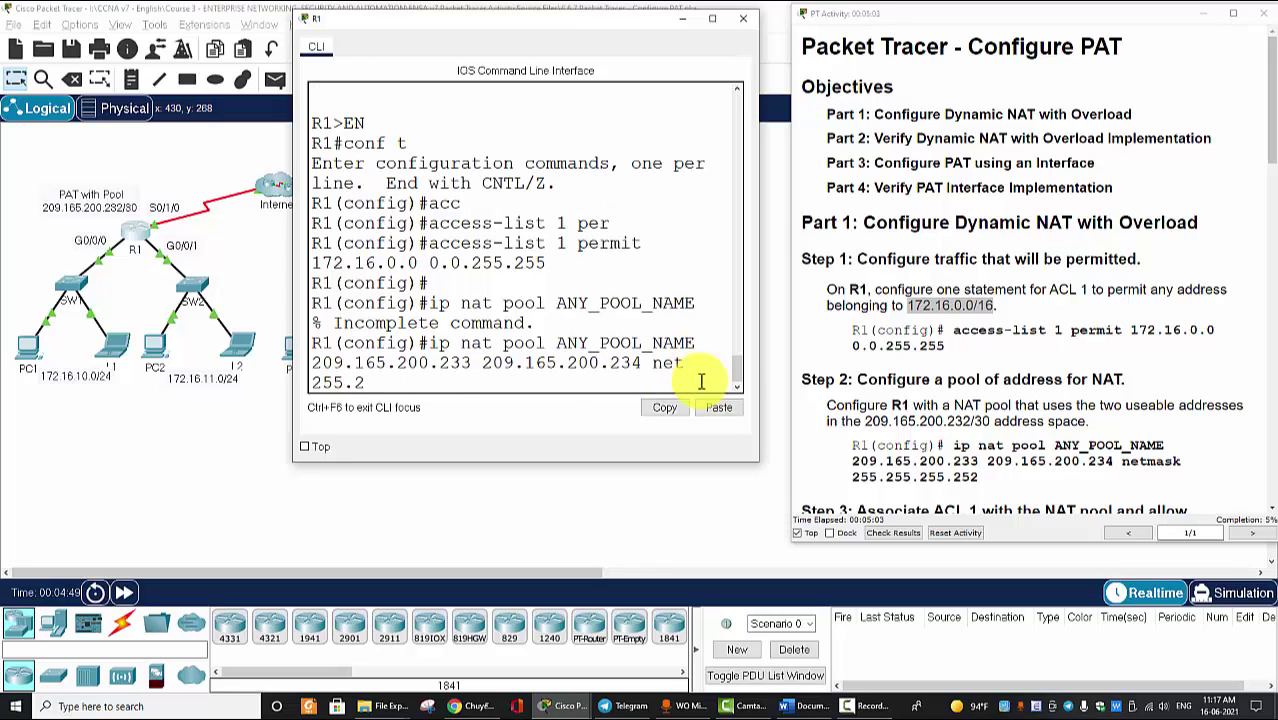
text(255.252)
key(Return)
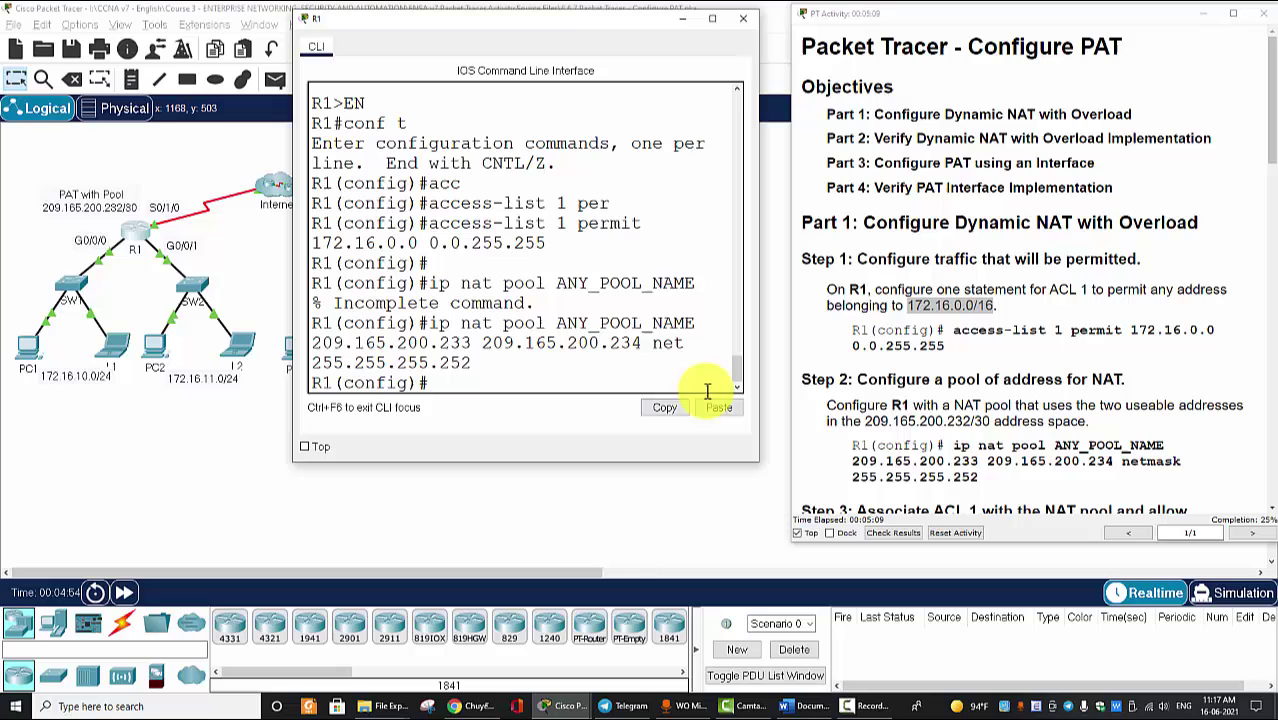
Enter 'ip nat inside source list 1 pool ANY_POOL_NAME overload' on R1
scroll(845, 405, down, 3)
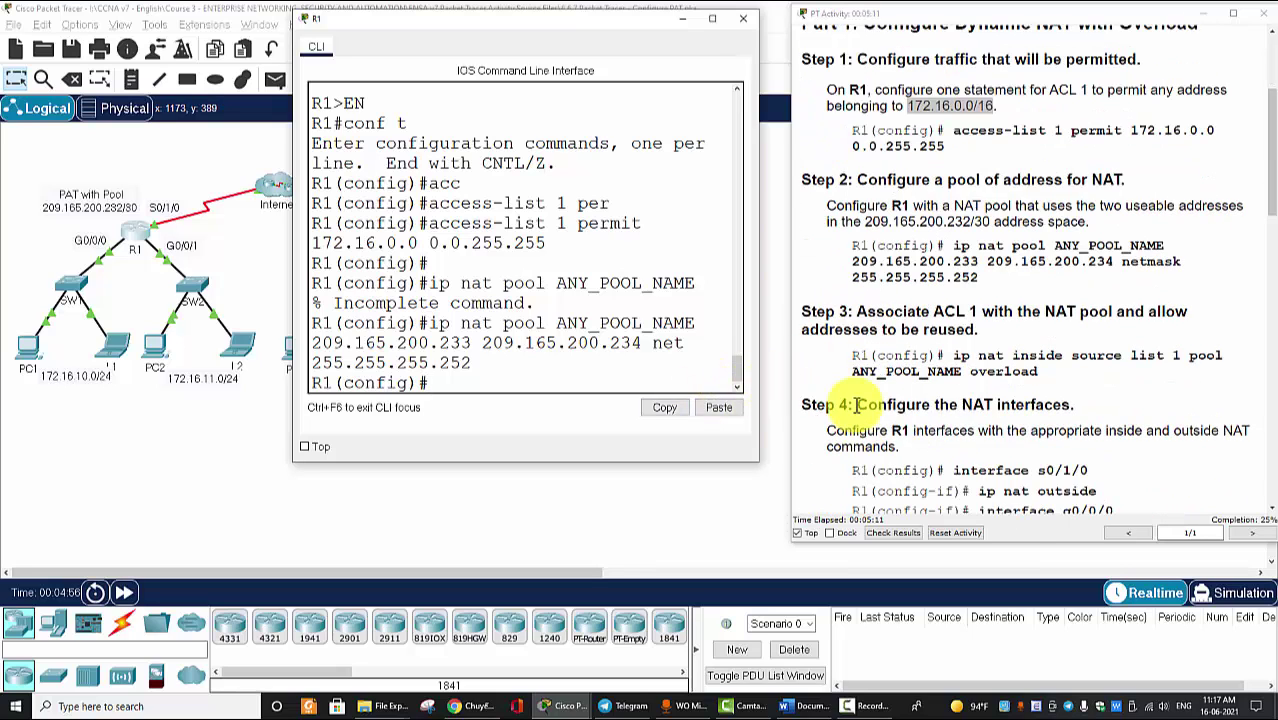
scroll(855, 404, down, 1)
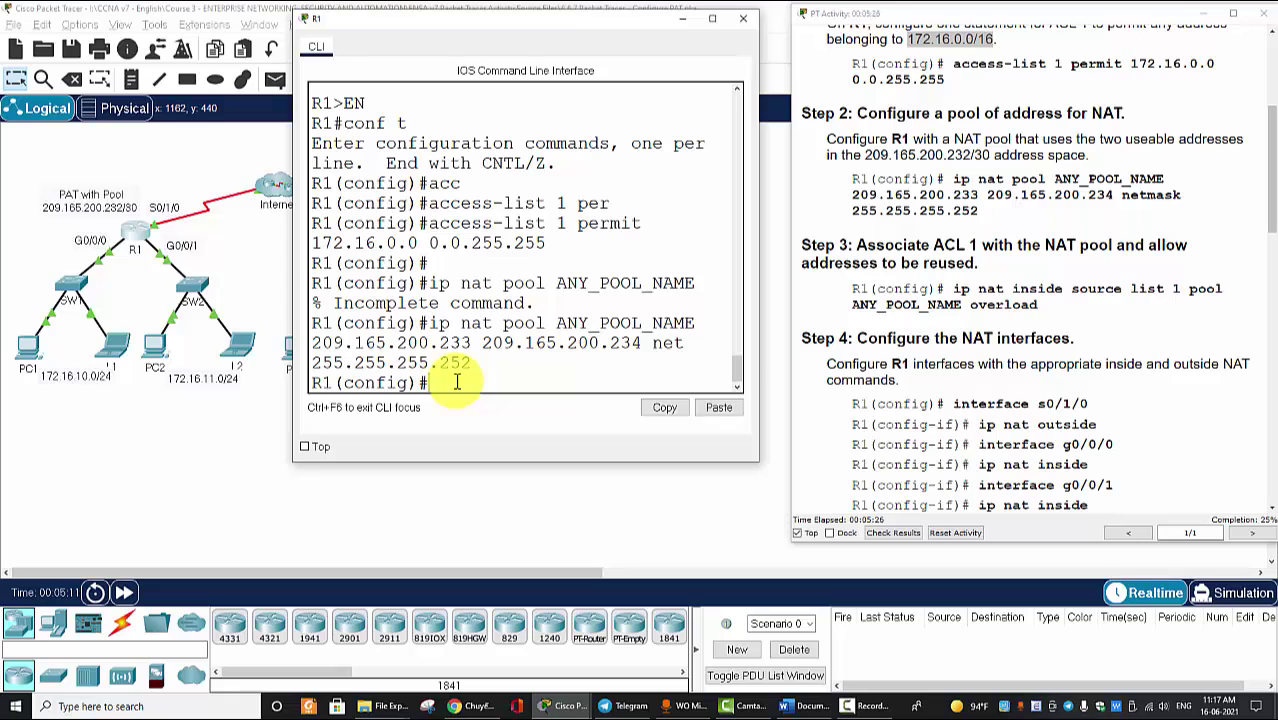
text(p nat in)
key(Tab)
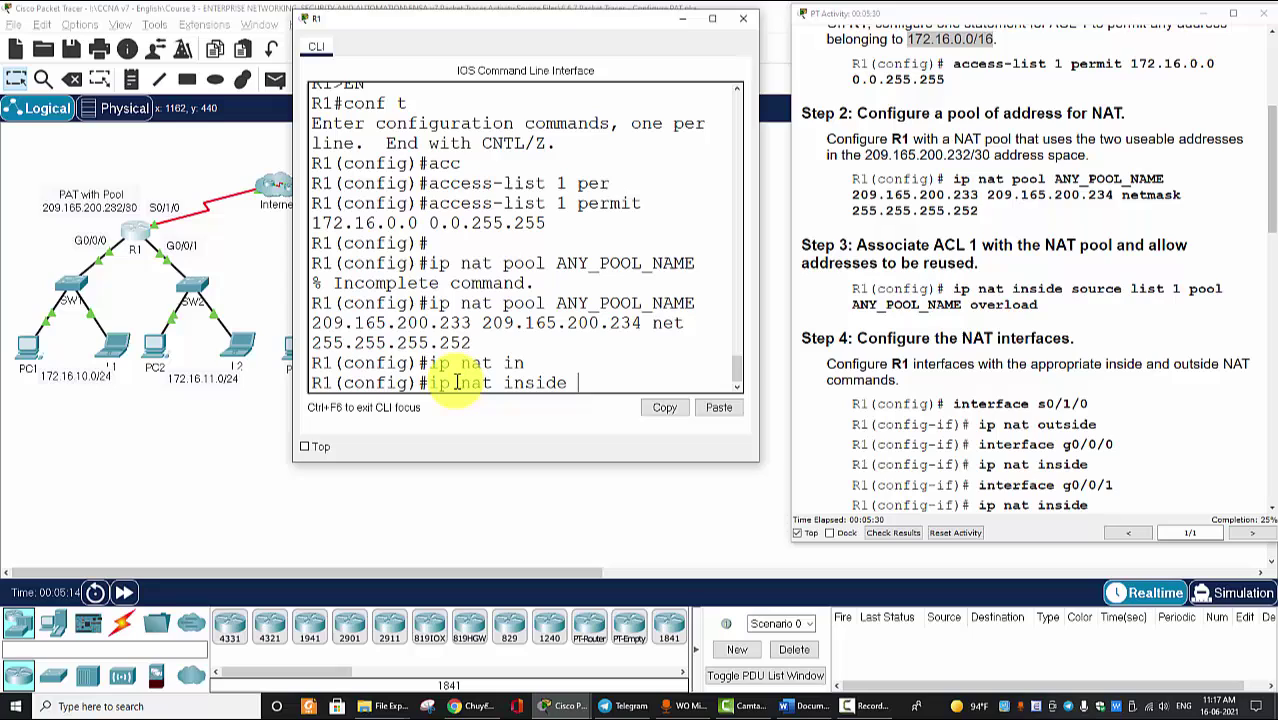
text(sou)
key(Tab)
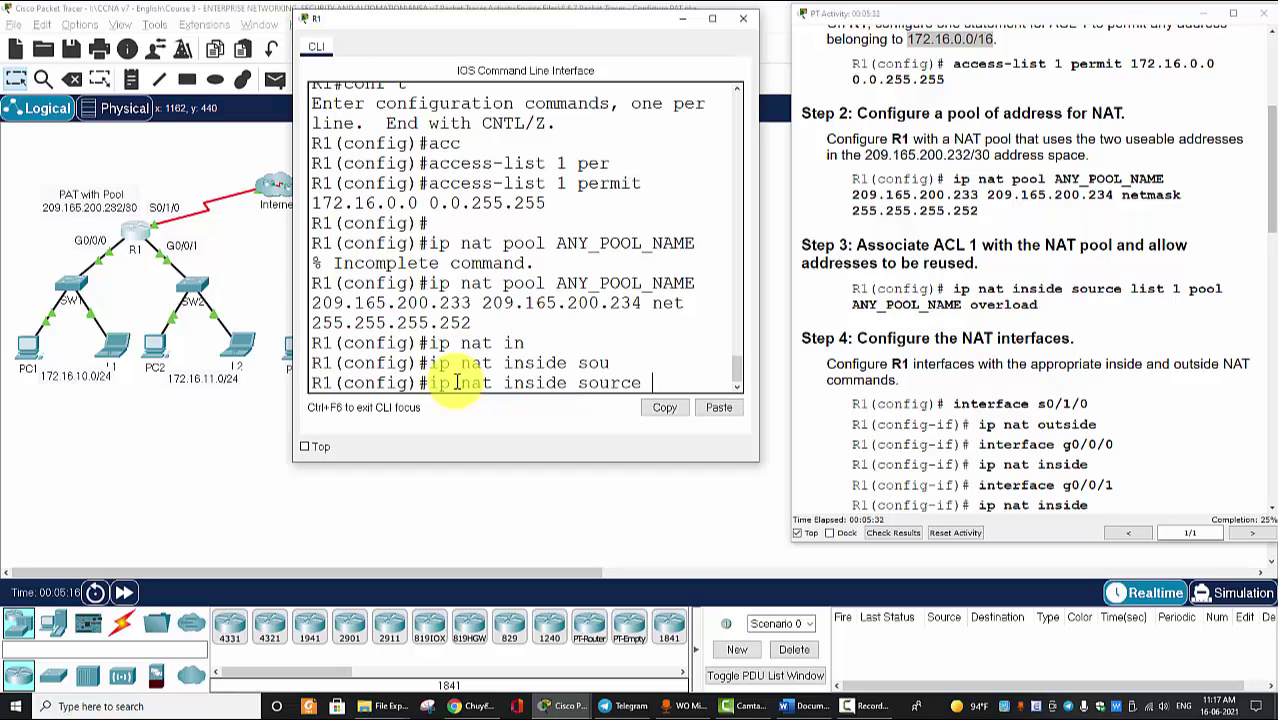
text(list 1 poll)
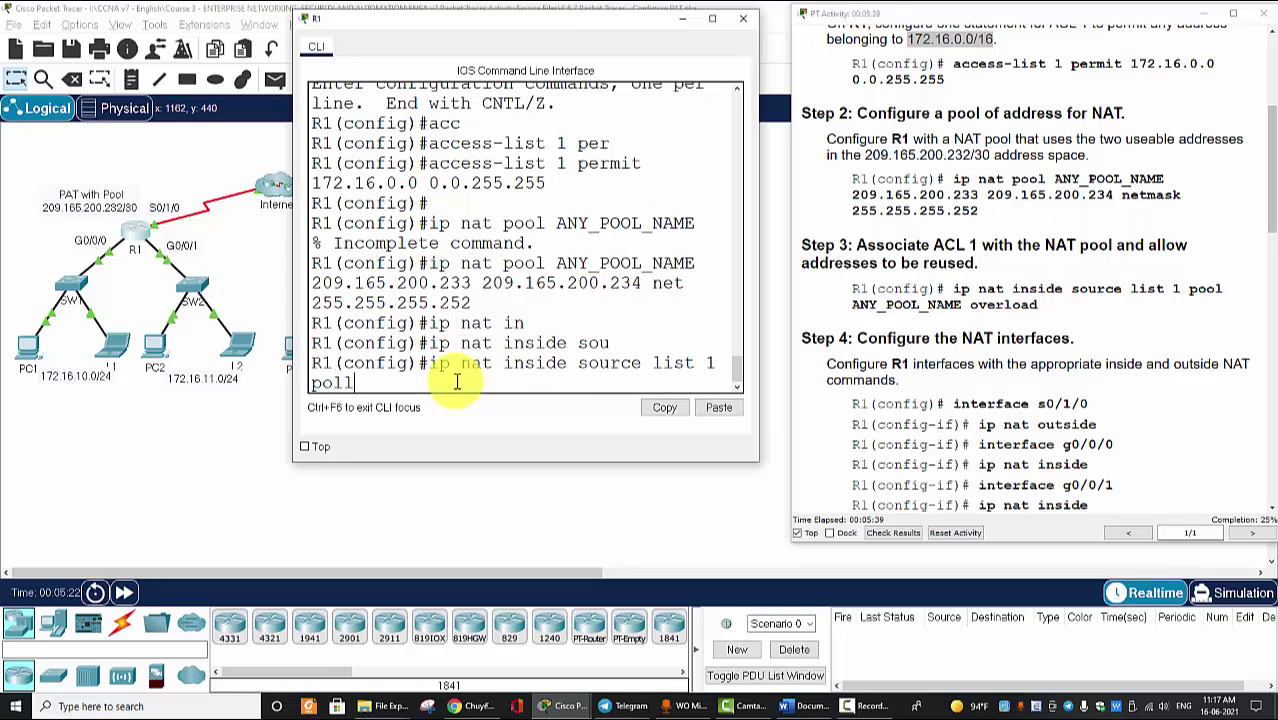
key(BackSpace)
key(BackSpace)
key(Tab)
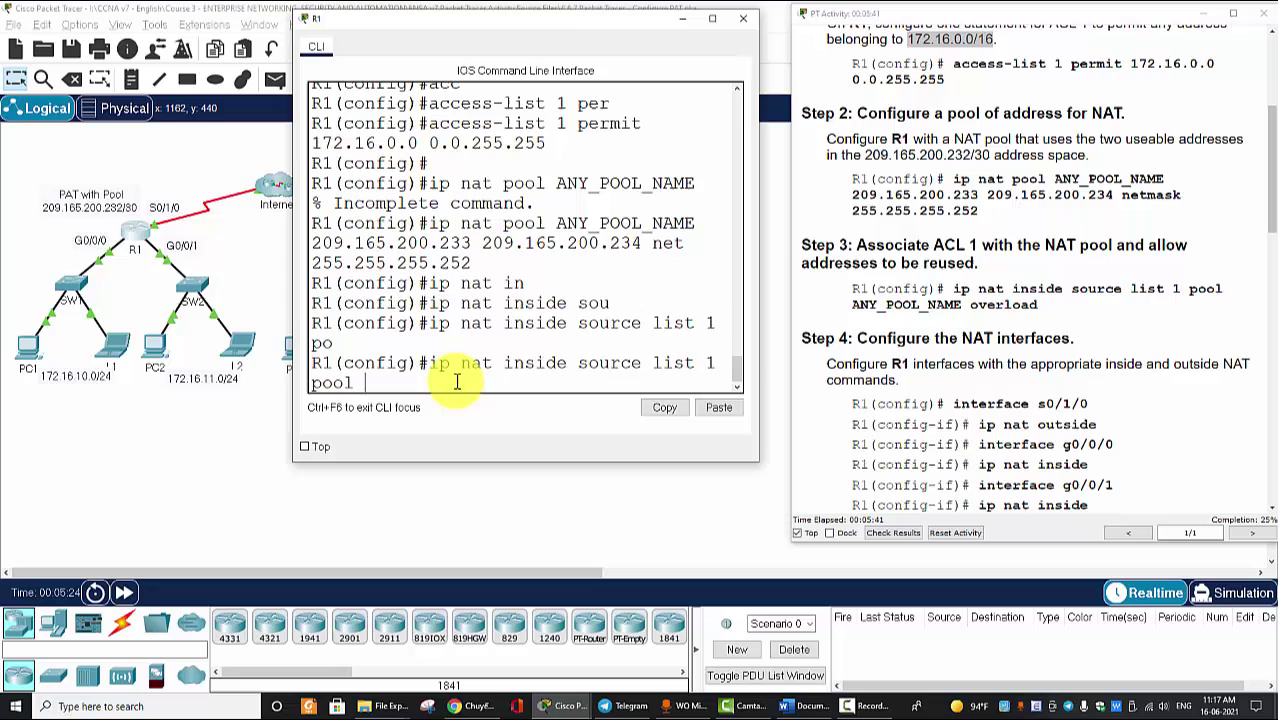
text(ANY_NAT)
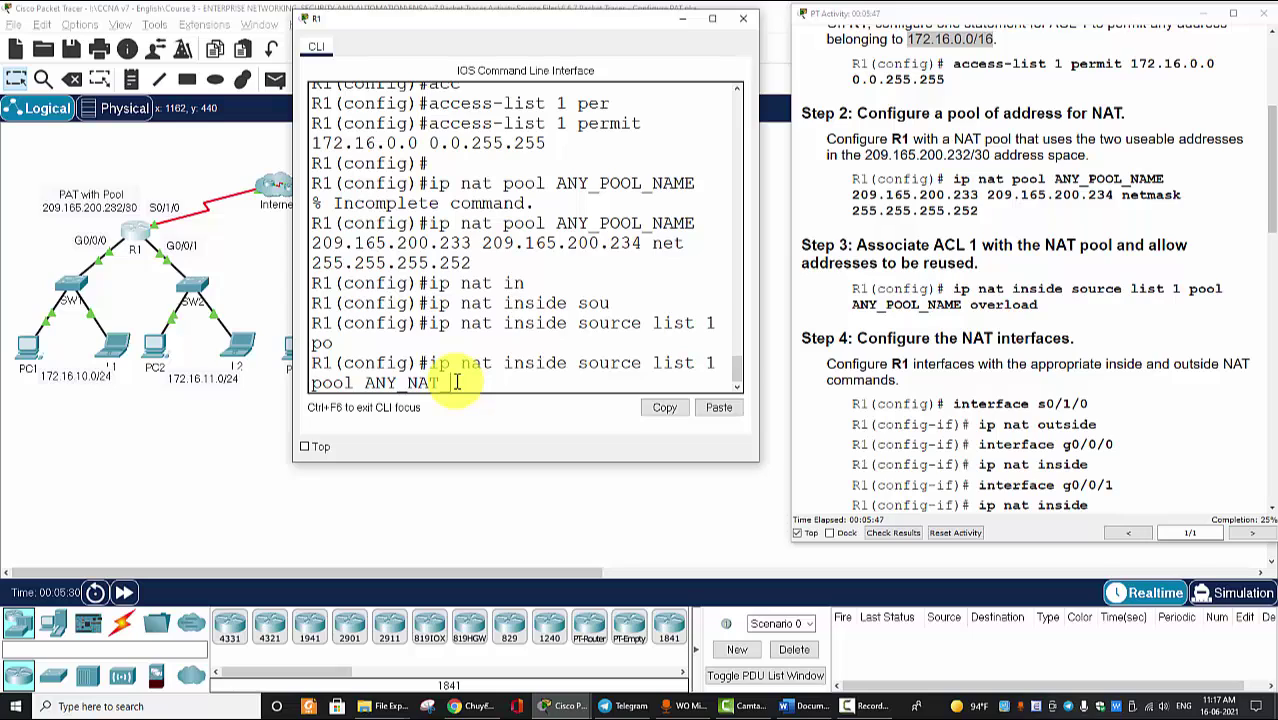
key(BackSpace)
key(BackSpace)
key(BackSpace)
text(POOL_NAME)
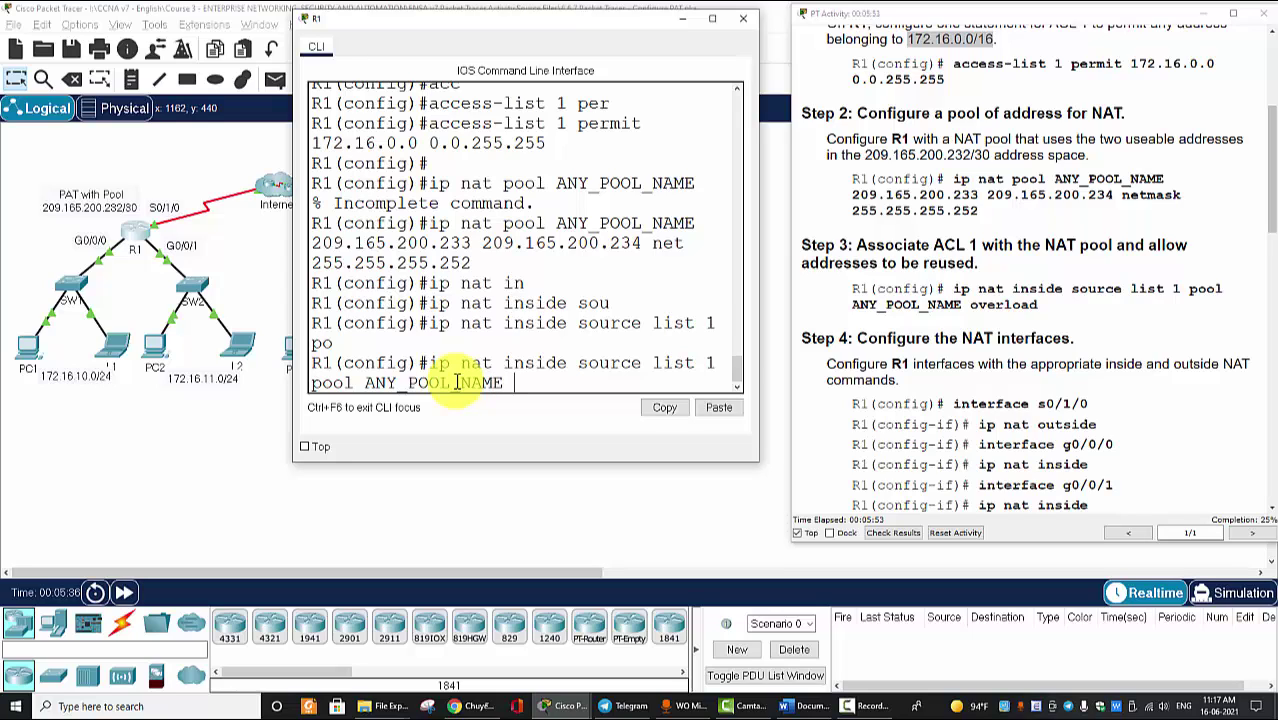
text( overload)
key(Return)
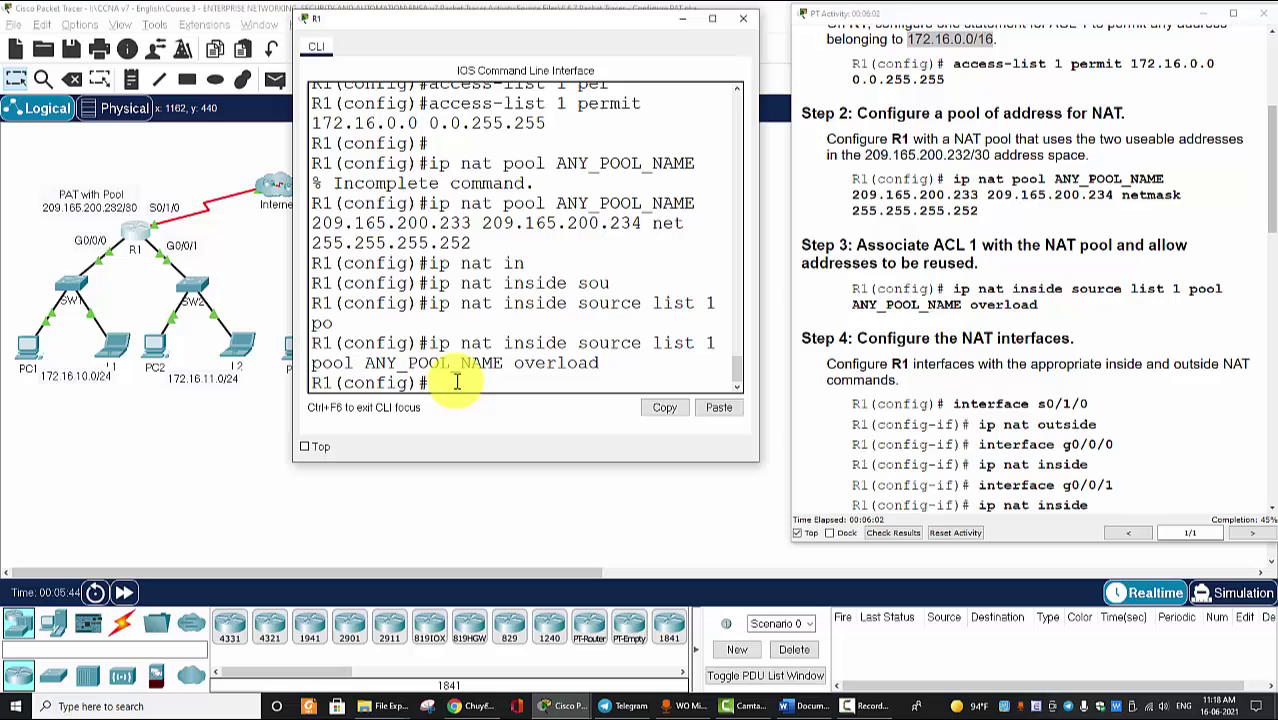
key(Return)
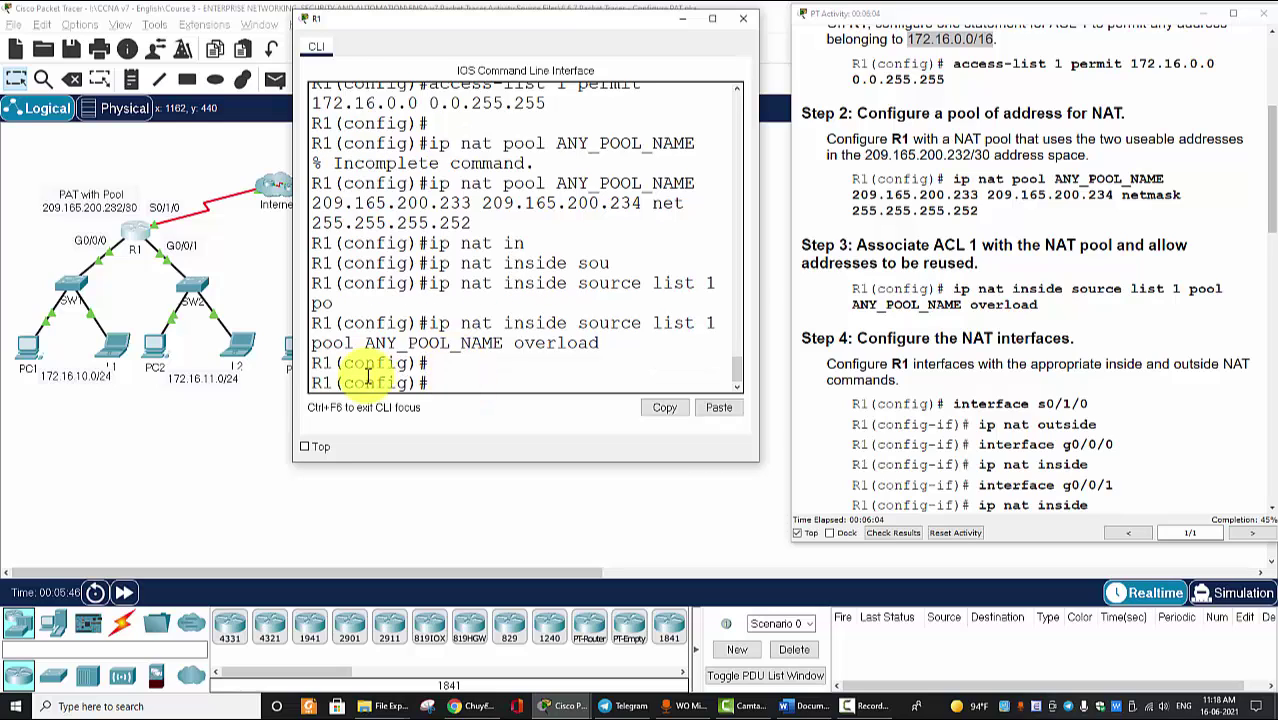
Bring the network topology in front of R1's command line
click(122, 283)
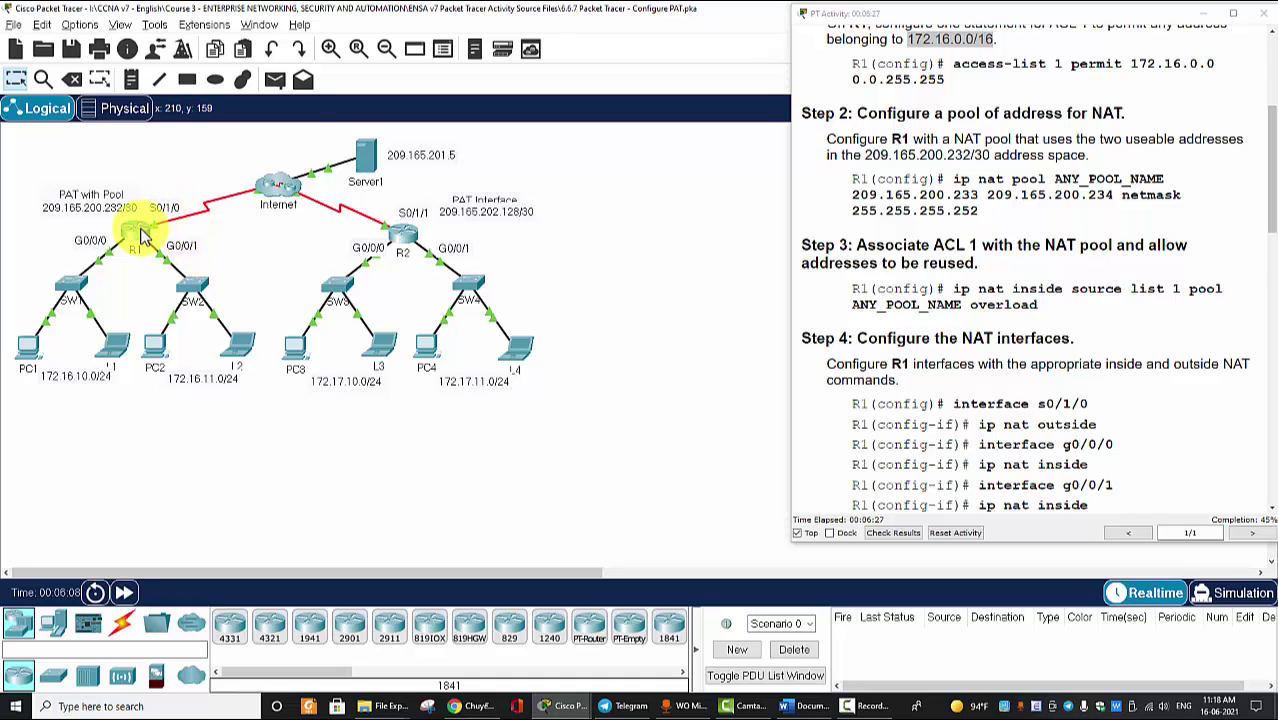
Set R1's interface s0/1/0 as the NAT outside interface
click(140, 233)
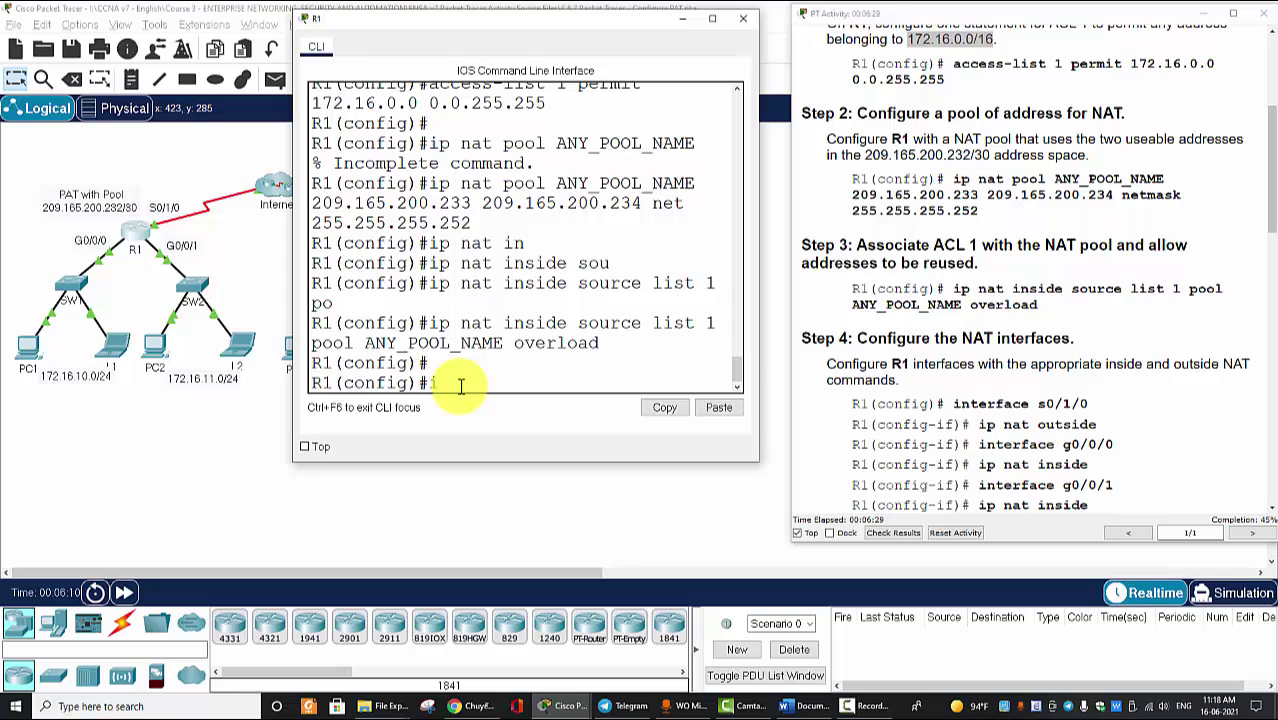
text(int s0/1/)
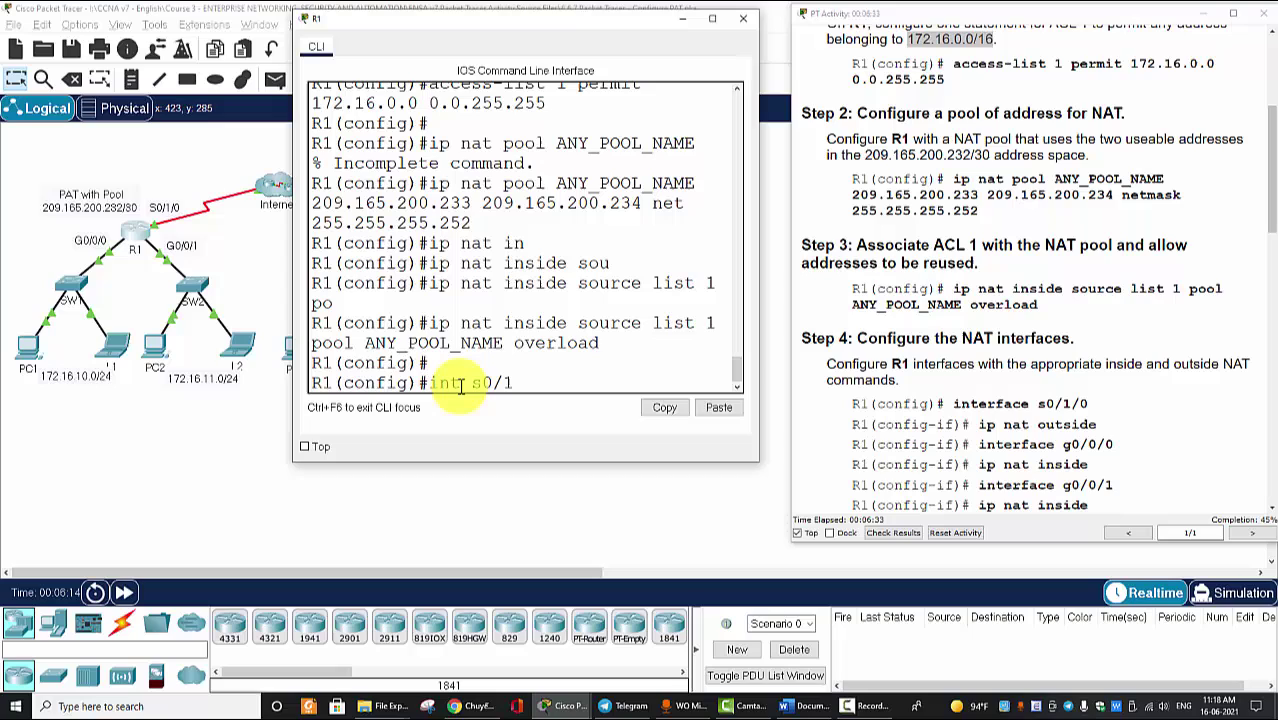
text(0)
key(Return)
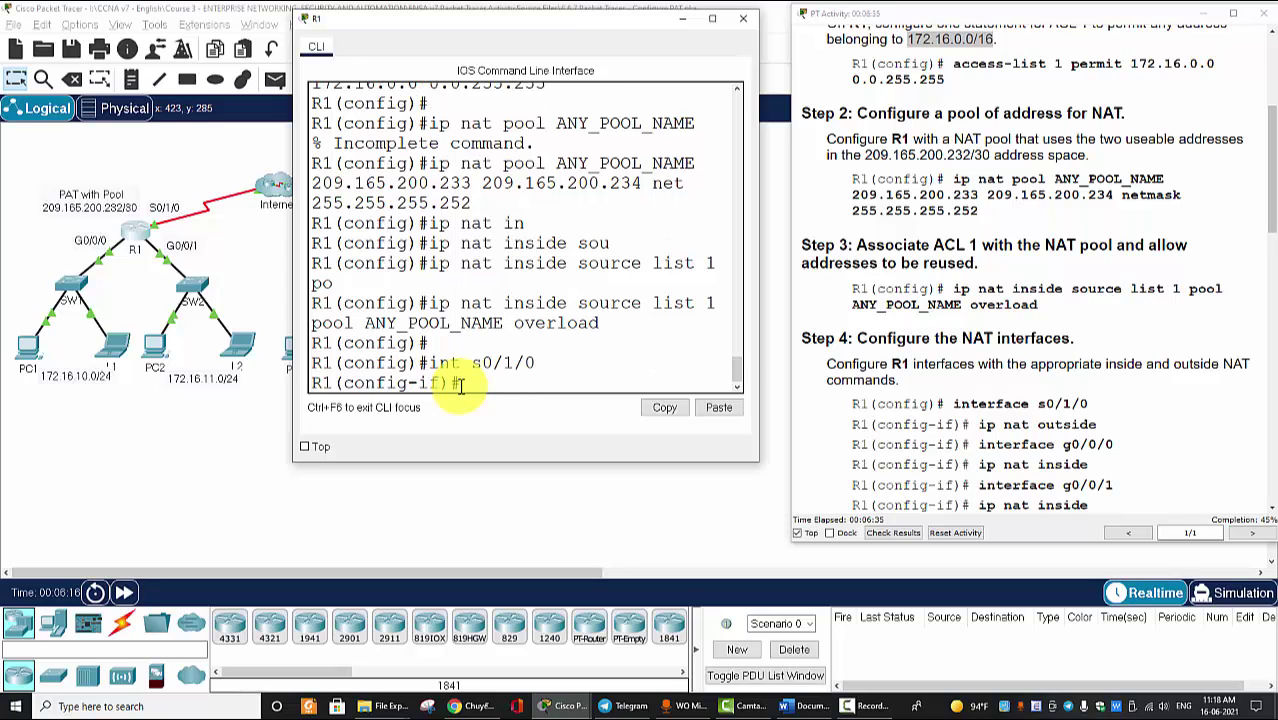
text(ip nat out)
key(Return)
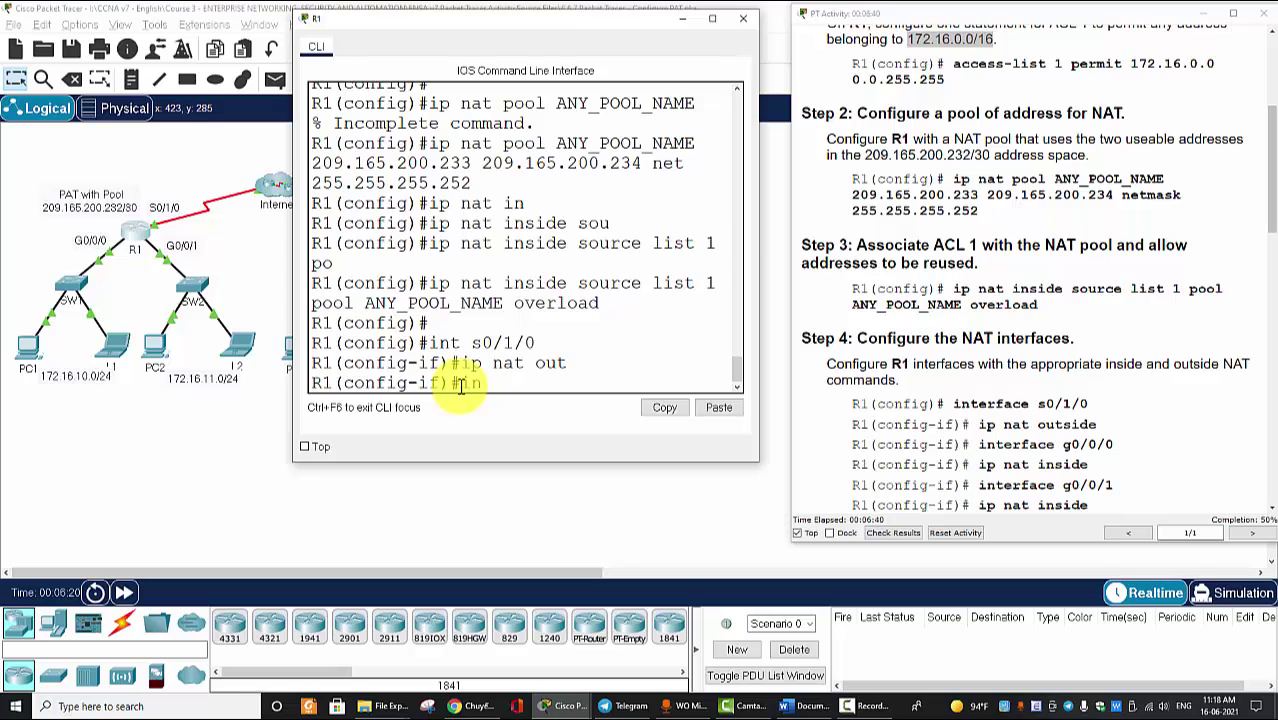
Set interface range g0/0/0 - g0/0/1 as NAT inside interfaces
text(int rangf)
text(g0/0)
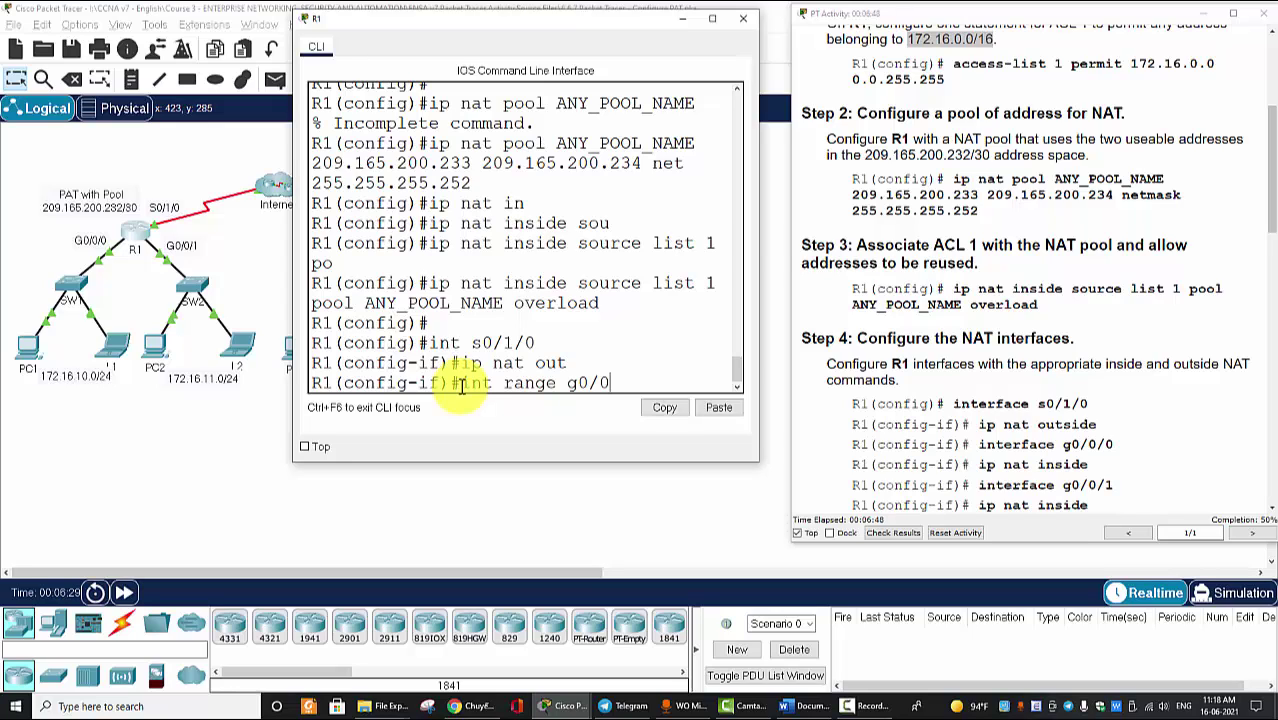
text(/0 - 0/0/1)
key(Return)
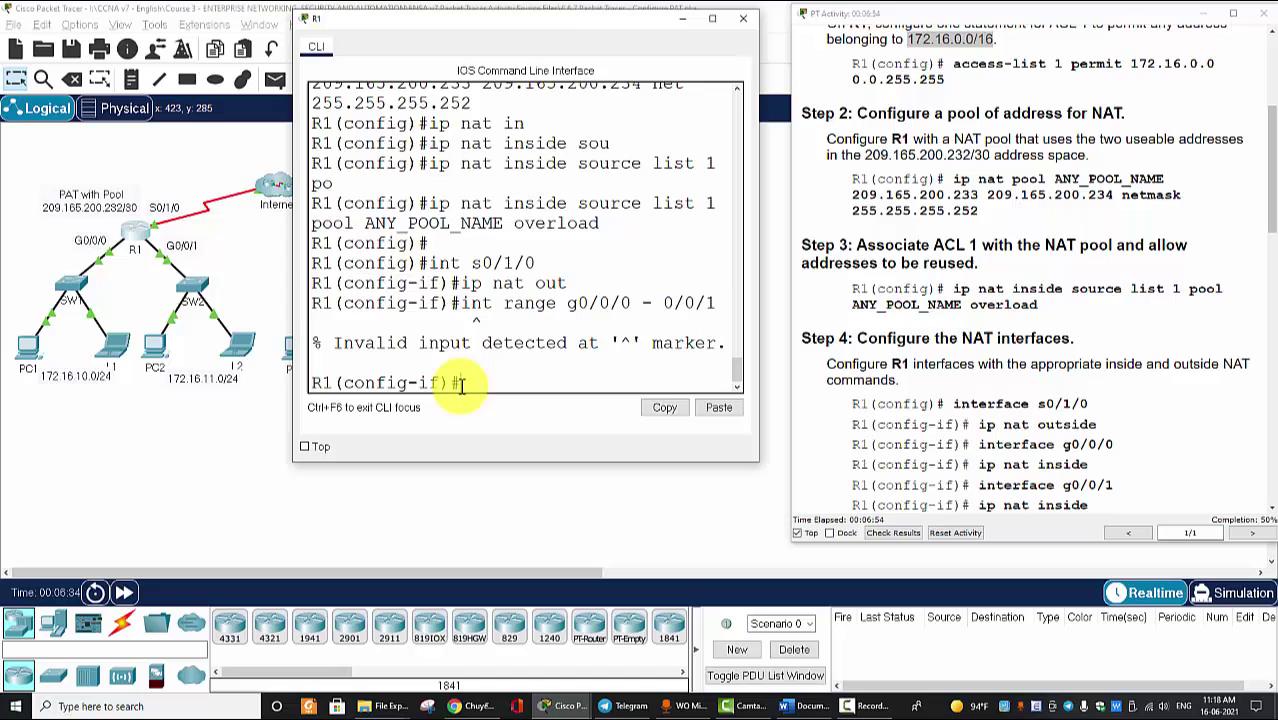
key(Up)
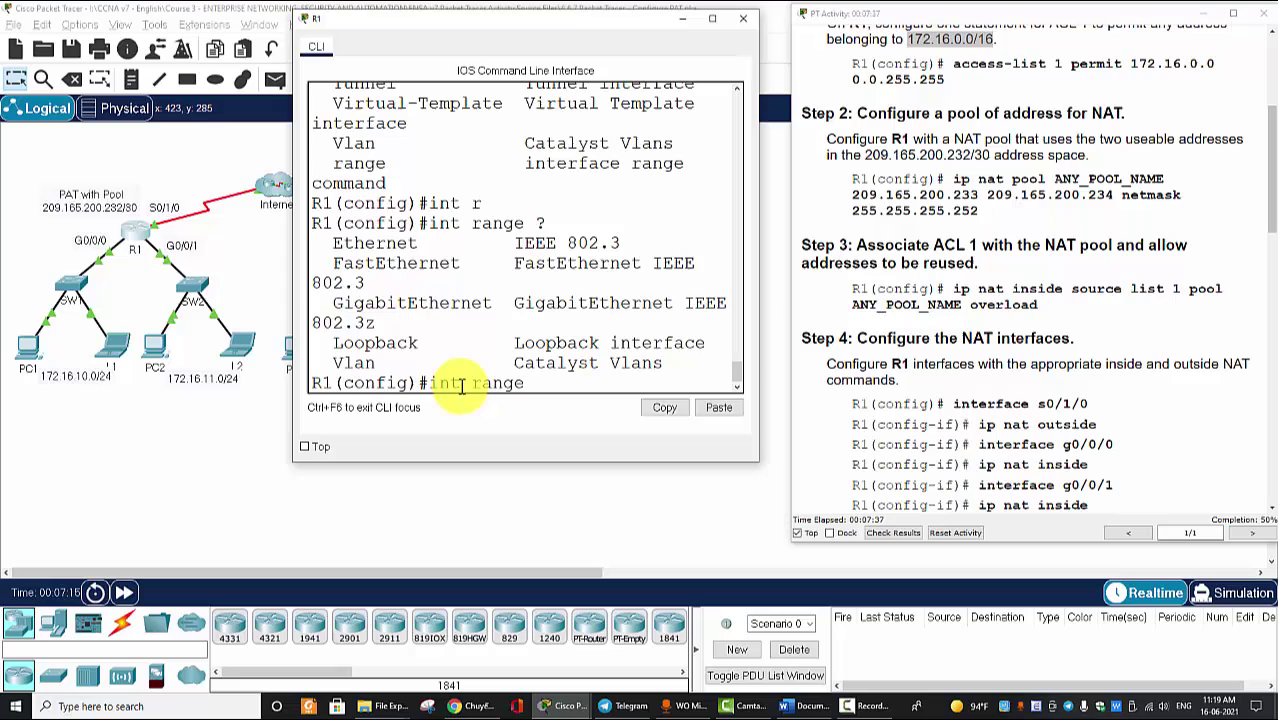
text(g0/0/0)
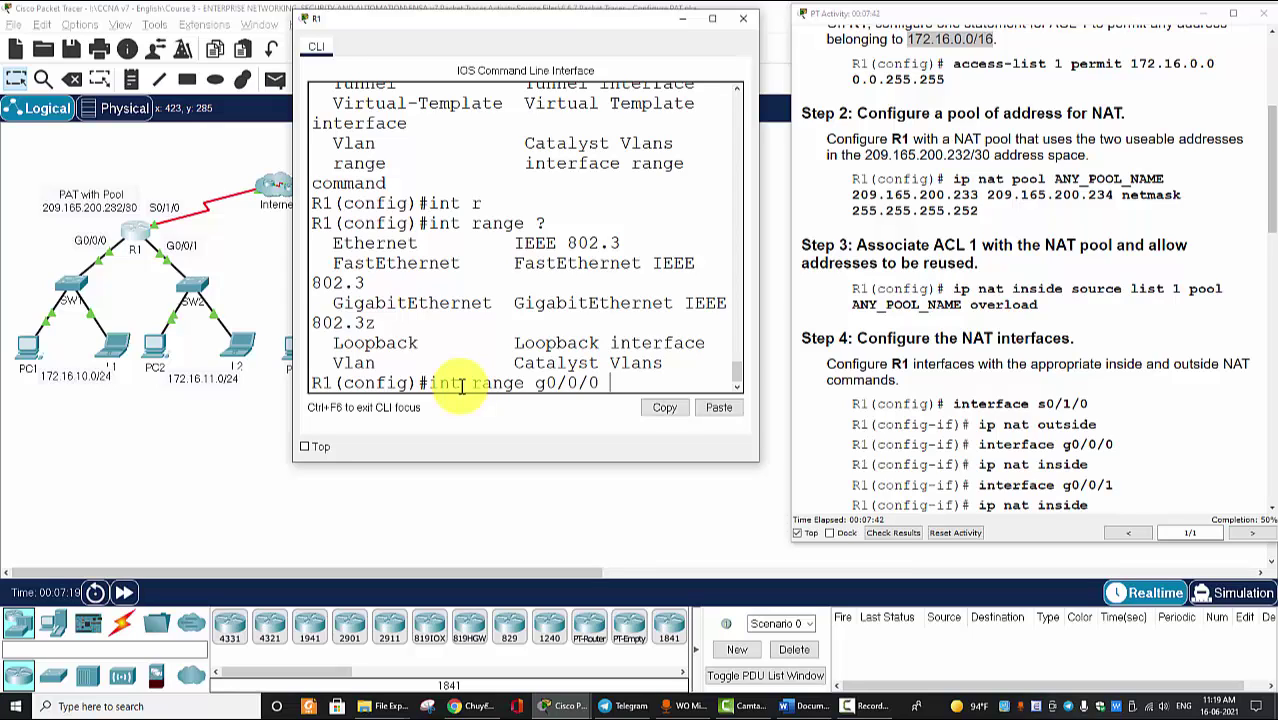
text( -)
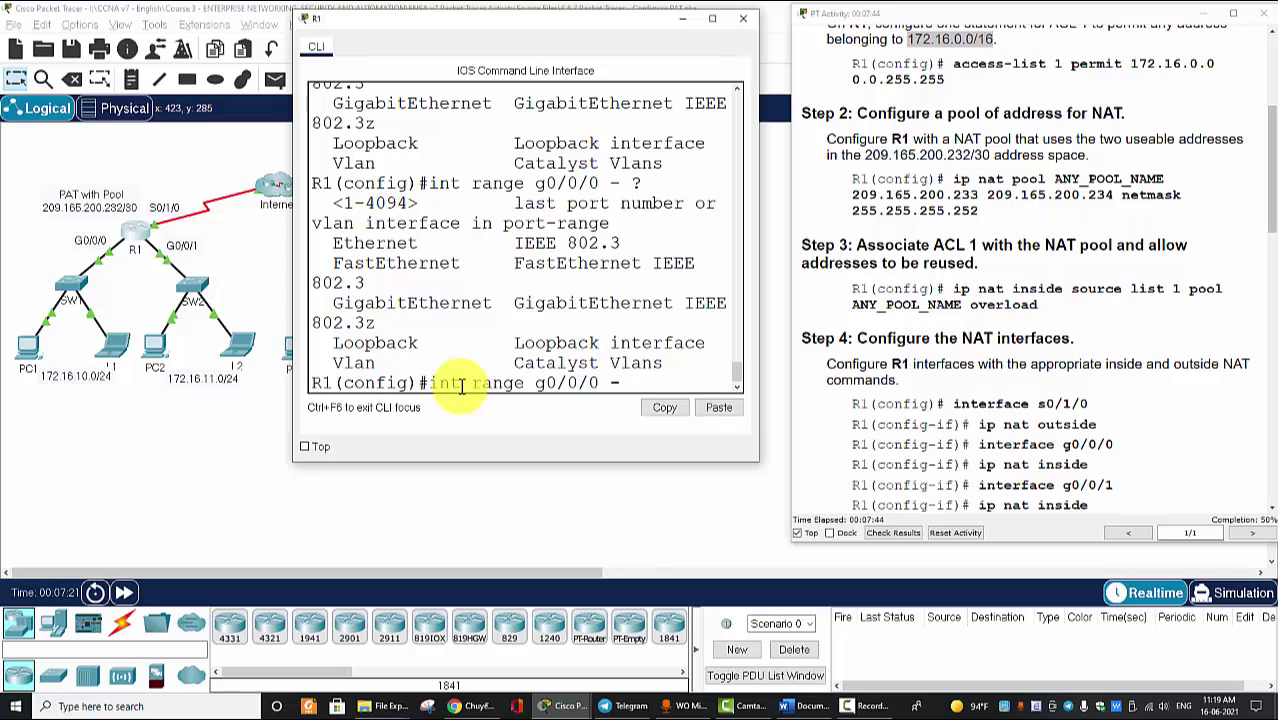
text( ?g0/0/1)
key(Return)
text(ip )
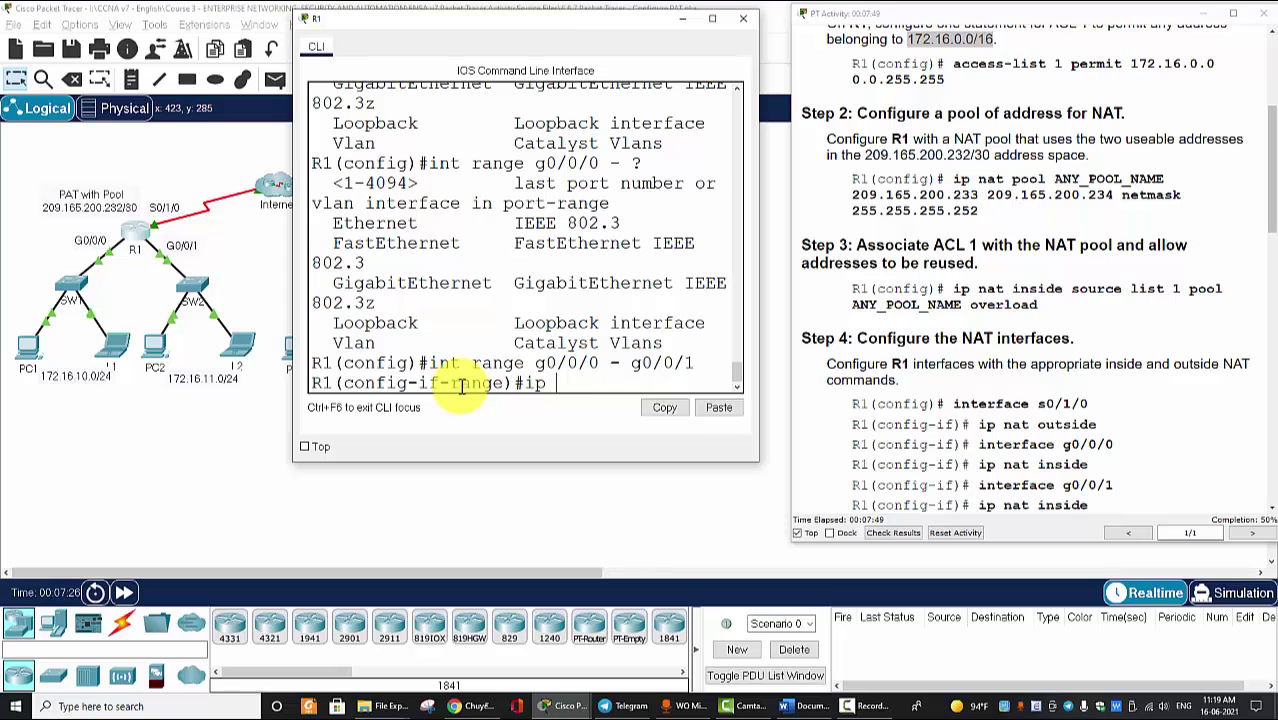
text(nat in)
key(Tab)
key(Return)
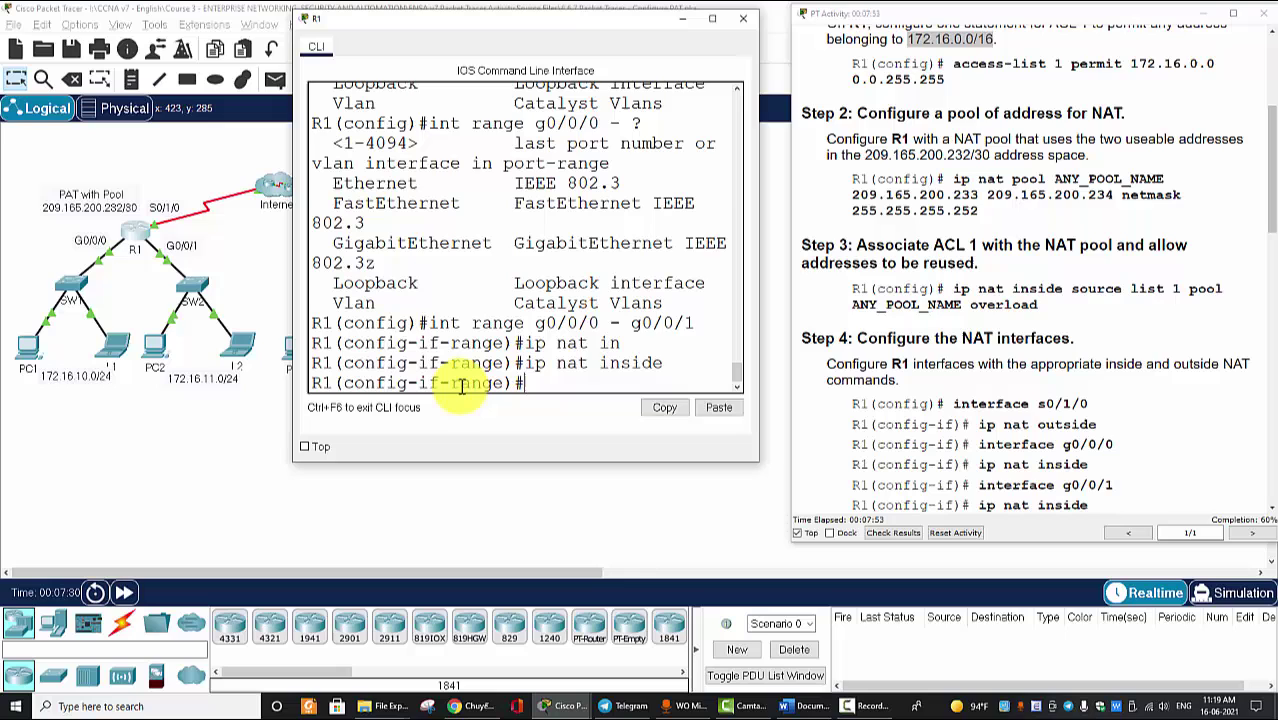
key(Return)
key(Return)
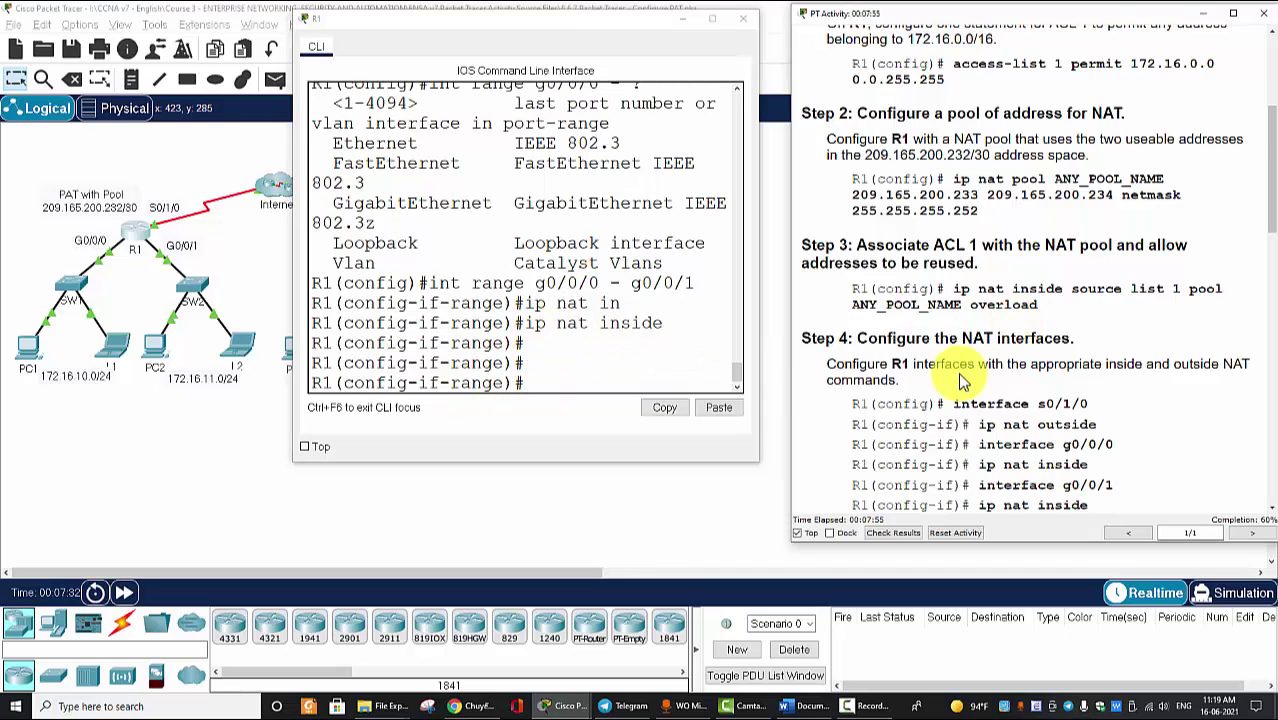
scroll(955, 370, down, 5)
scroll(960, 375, down, 1)
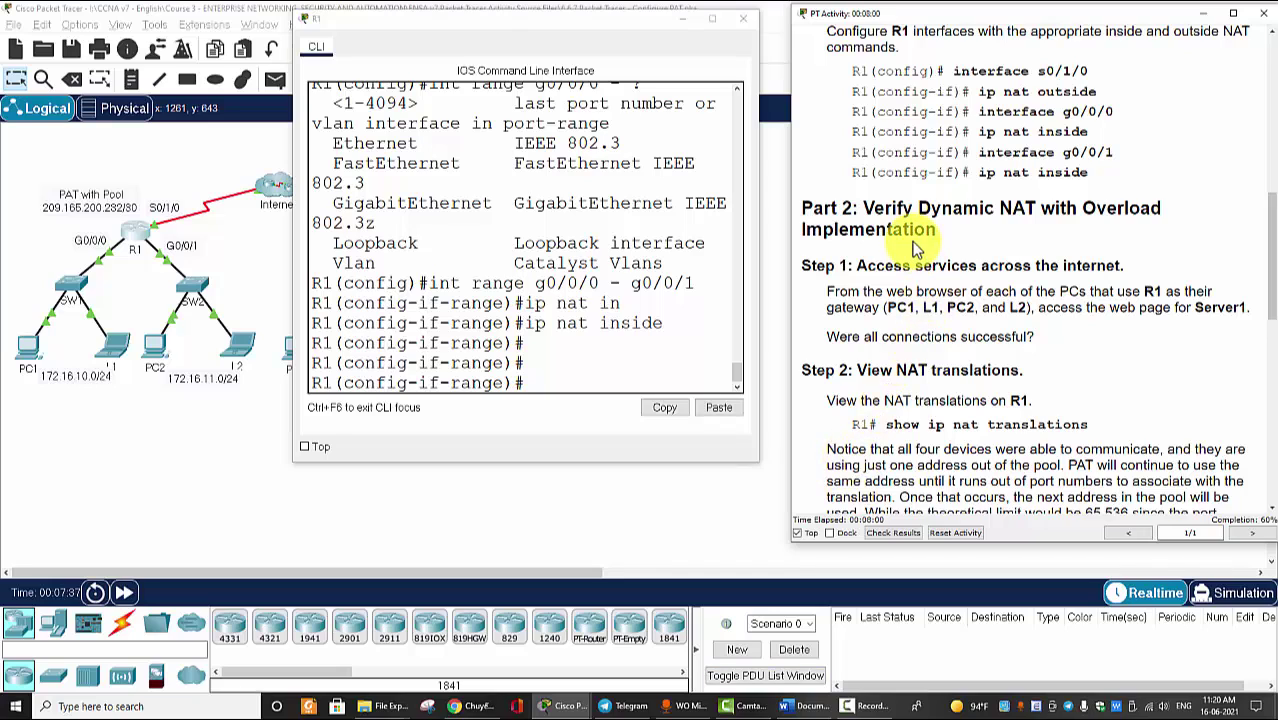
Load Server1's welcome page at 209.165.201.5 in PC1's web browser
drag(870, 208, 1157, 230)
click(1022, 262)
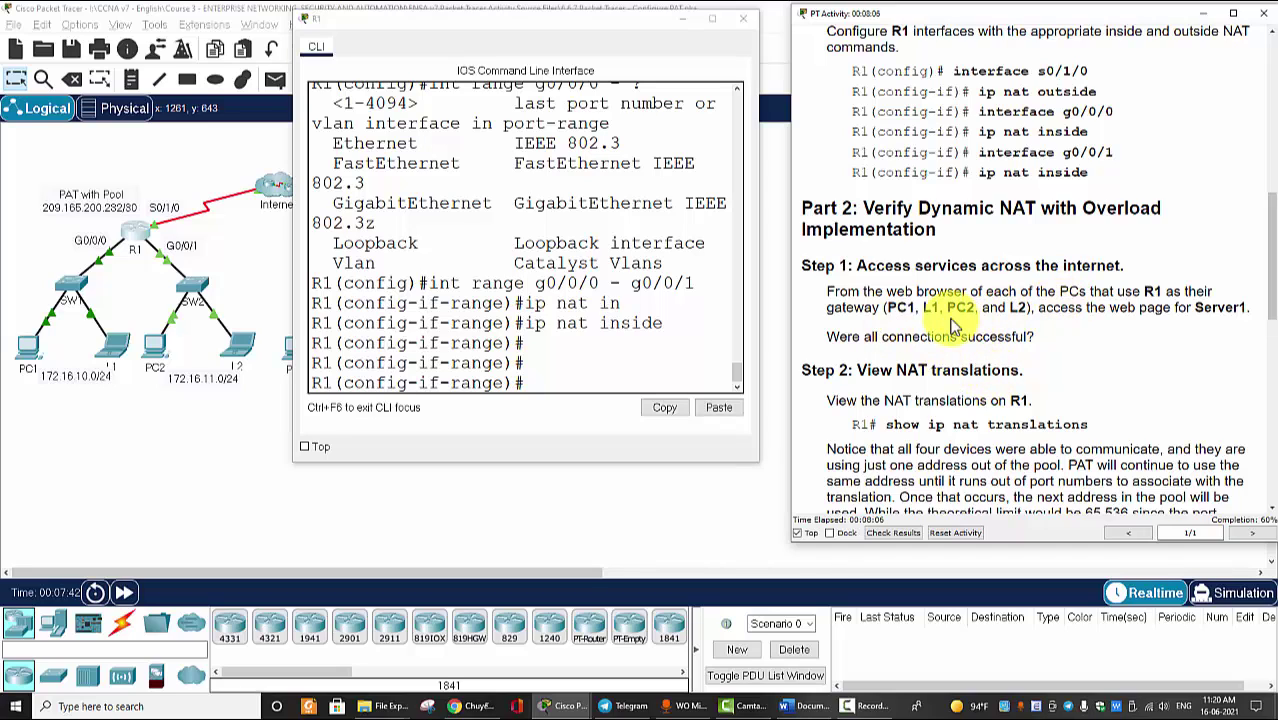
click(194, 399)
click(30, 355)
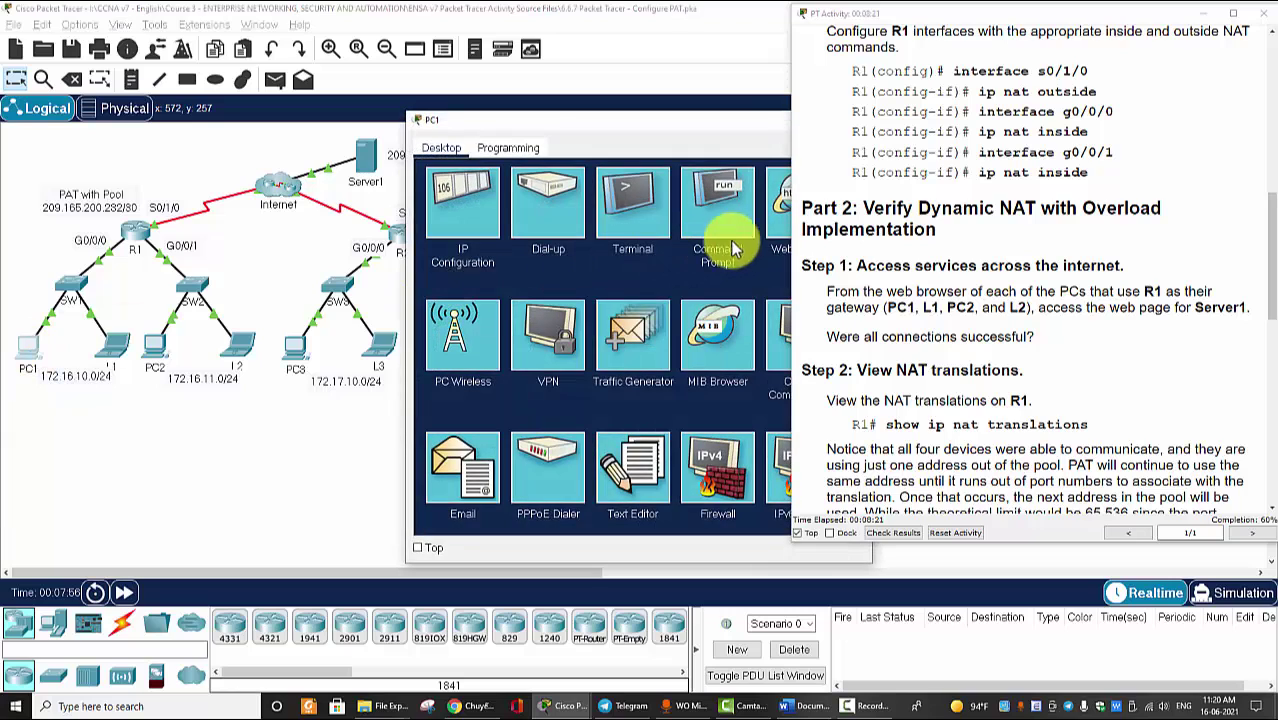
click(770, 212)
drag(686, 130, 524, 240)
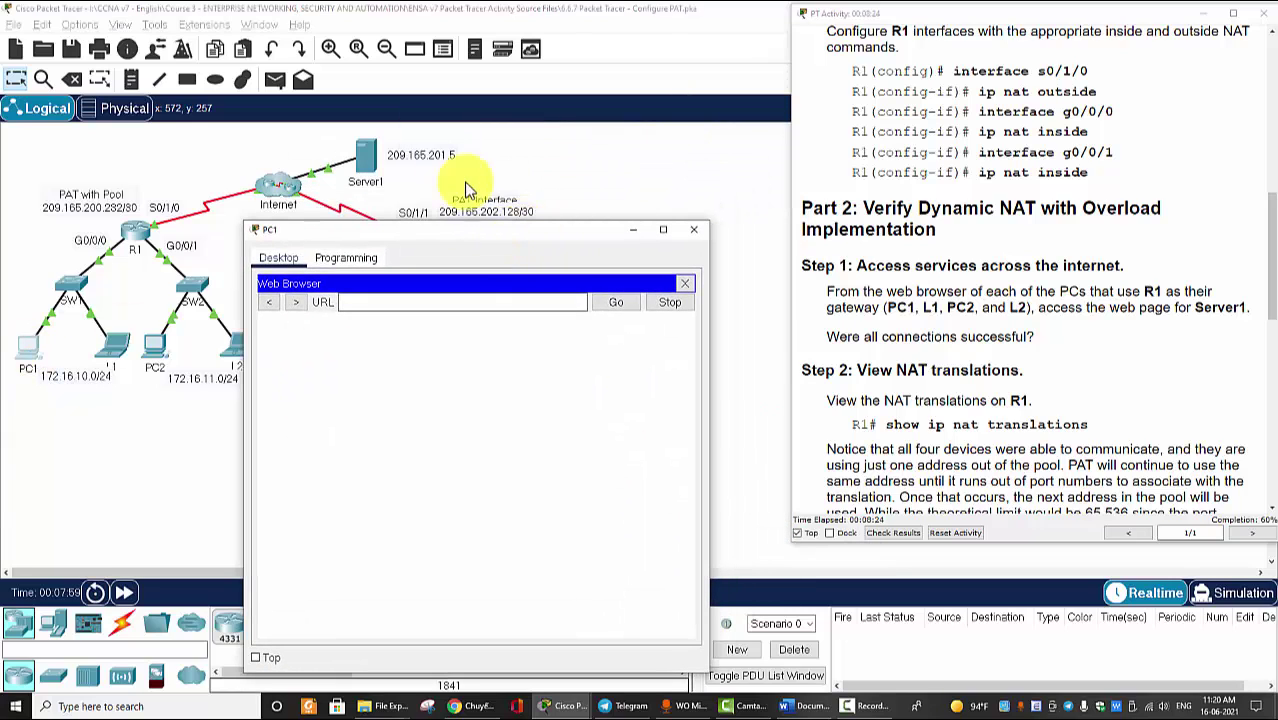
click(418, 301)
text(209.16)
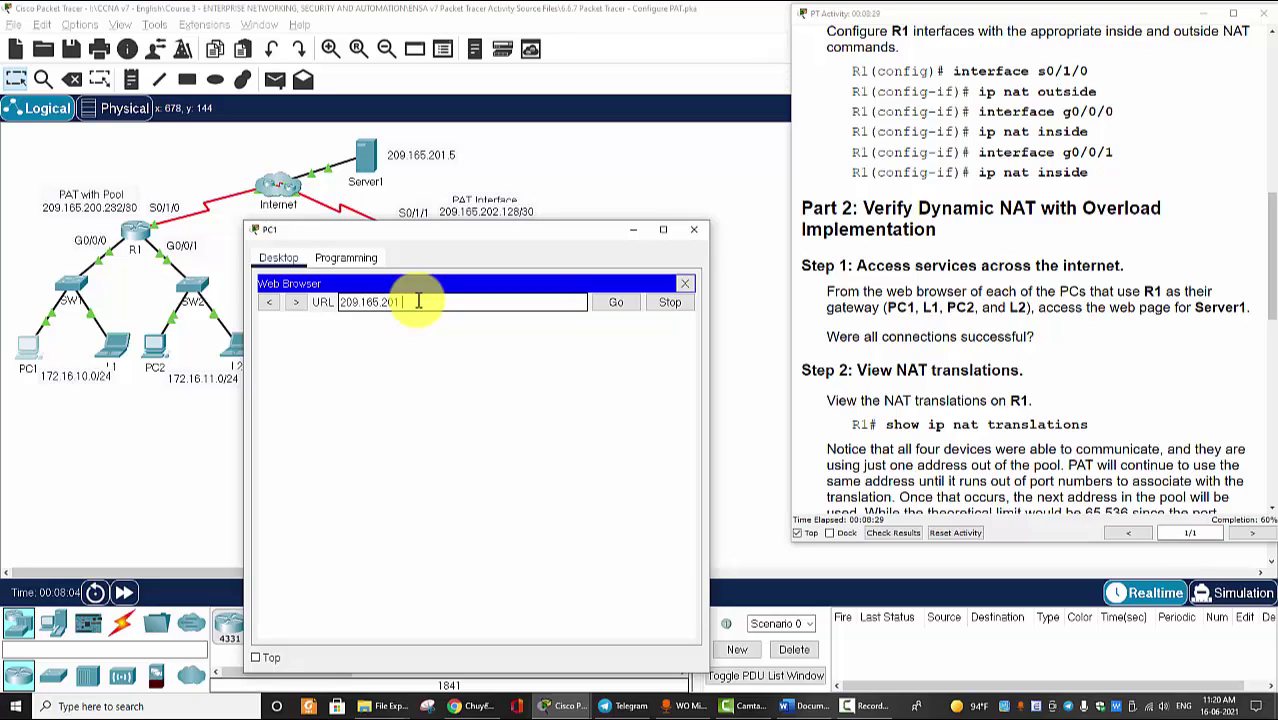
text(5.201.5)
key(Return)
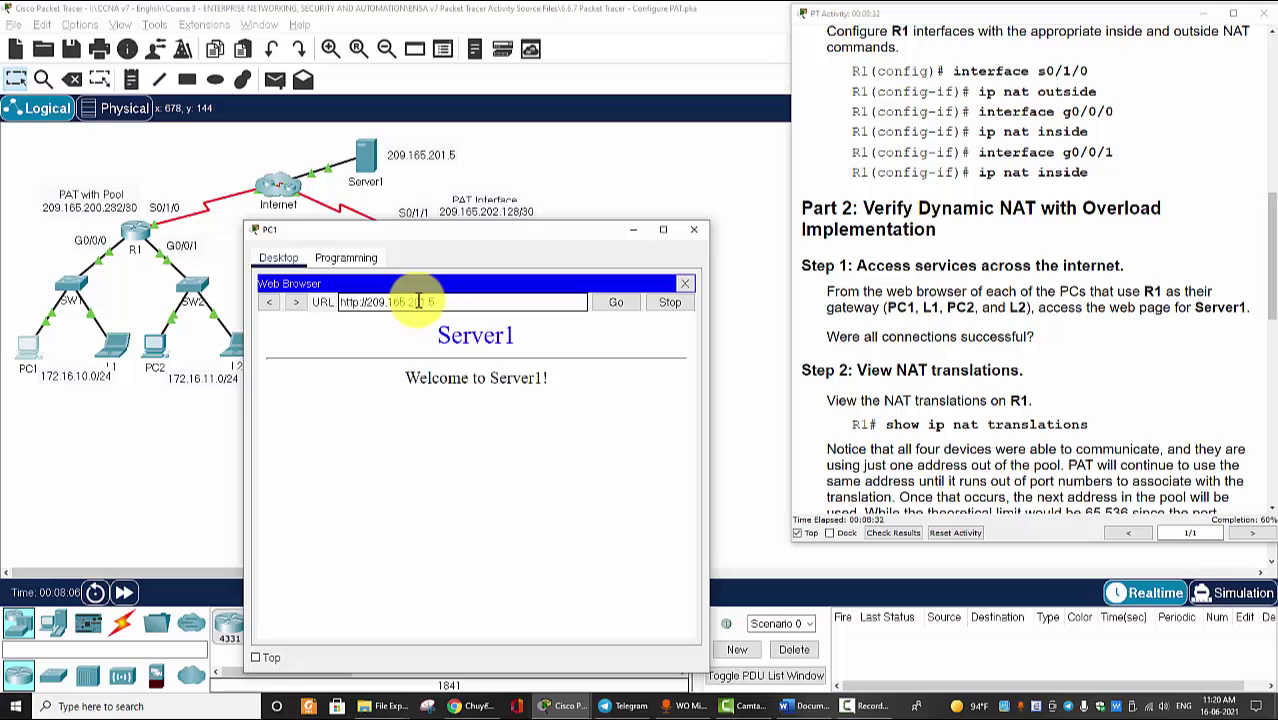
drag(440, 335, 551, 422)
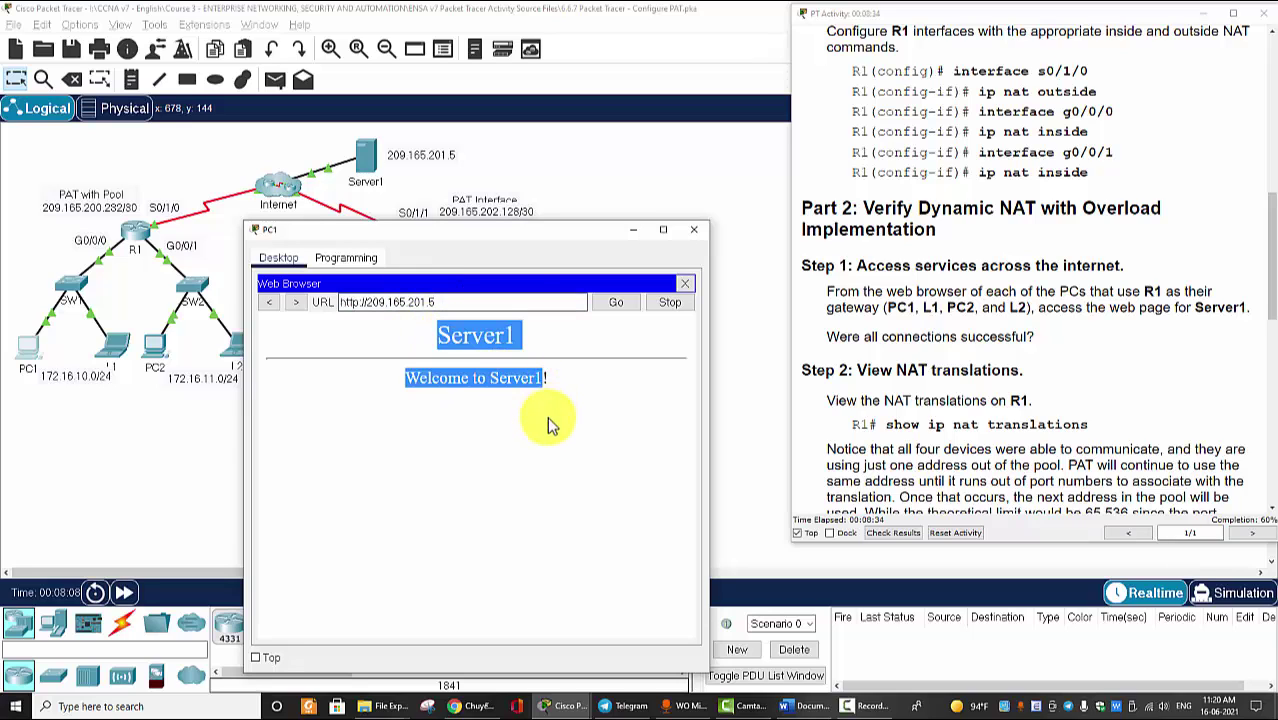
click(551, 422)
Load 209.165.201.5 in PC2's web browser, then close PC2's window
click(148, 479)
click(155, 352)
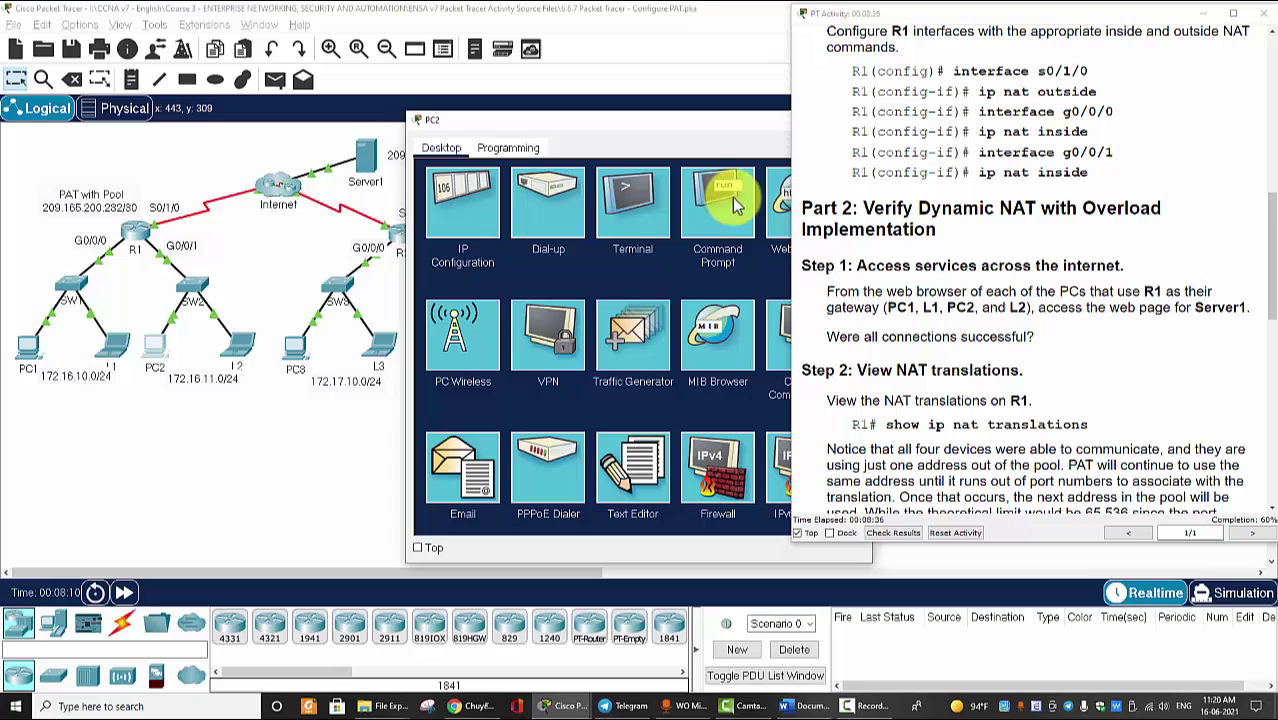
click(778, 205)
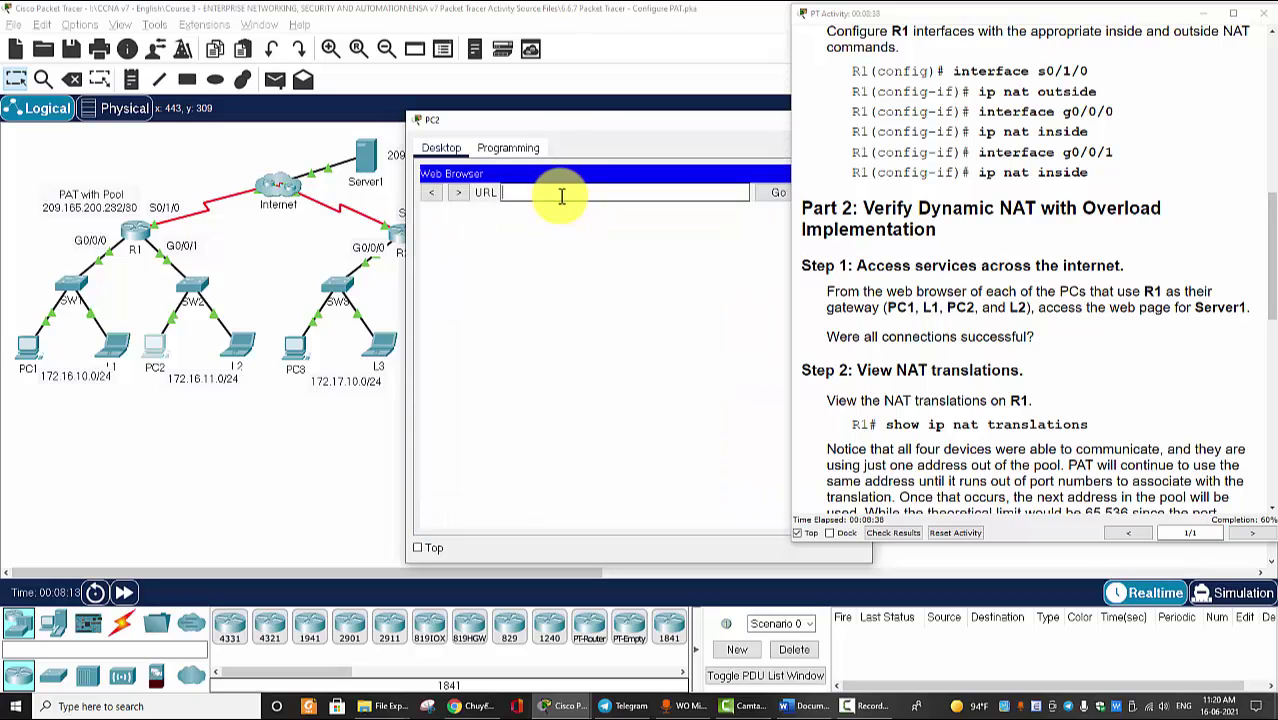
text(209.165.201.5)
key(Return)
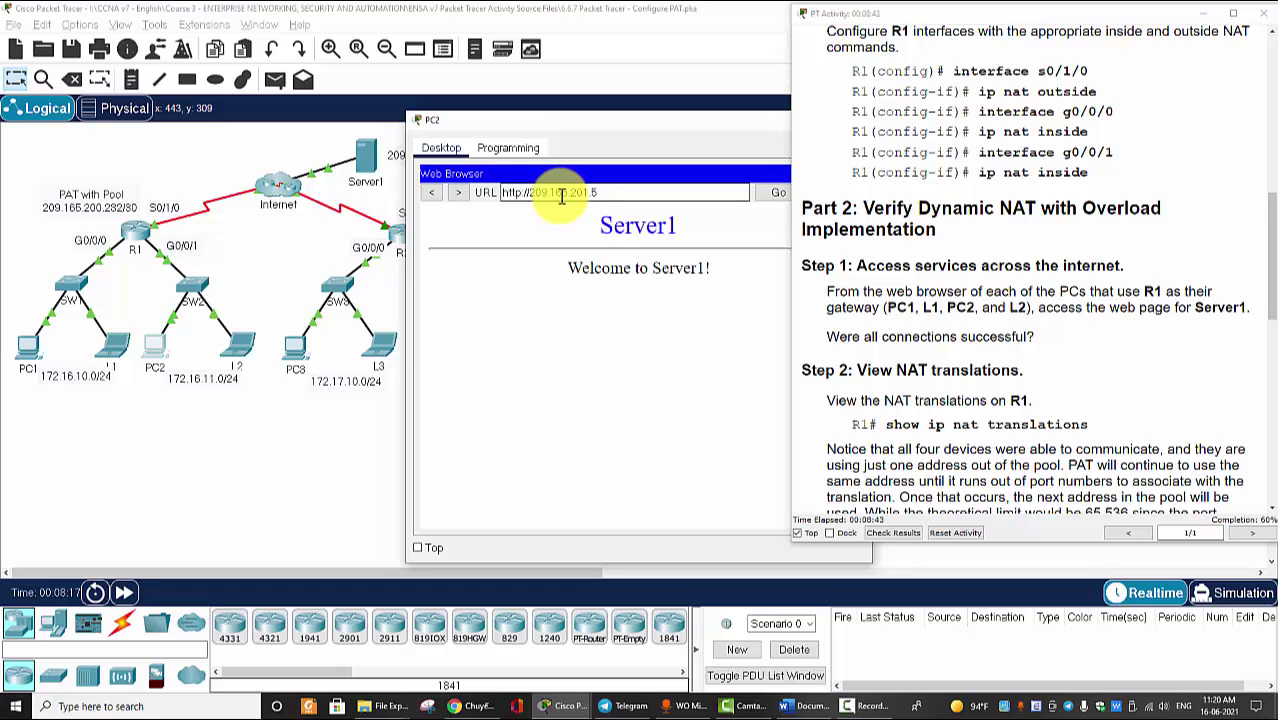
click(583, 137)
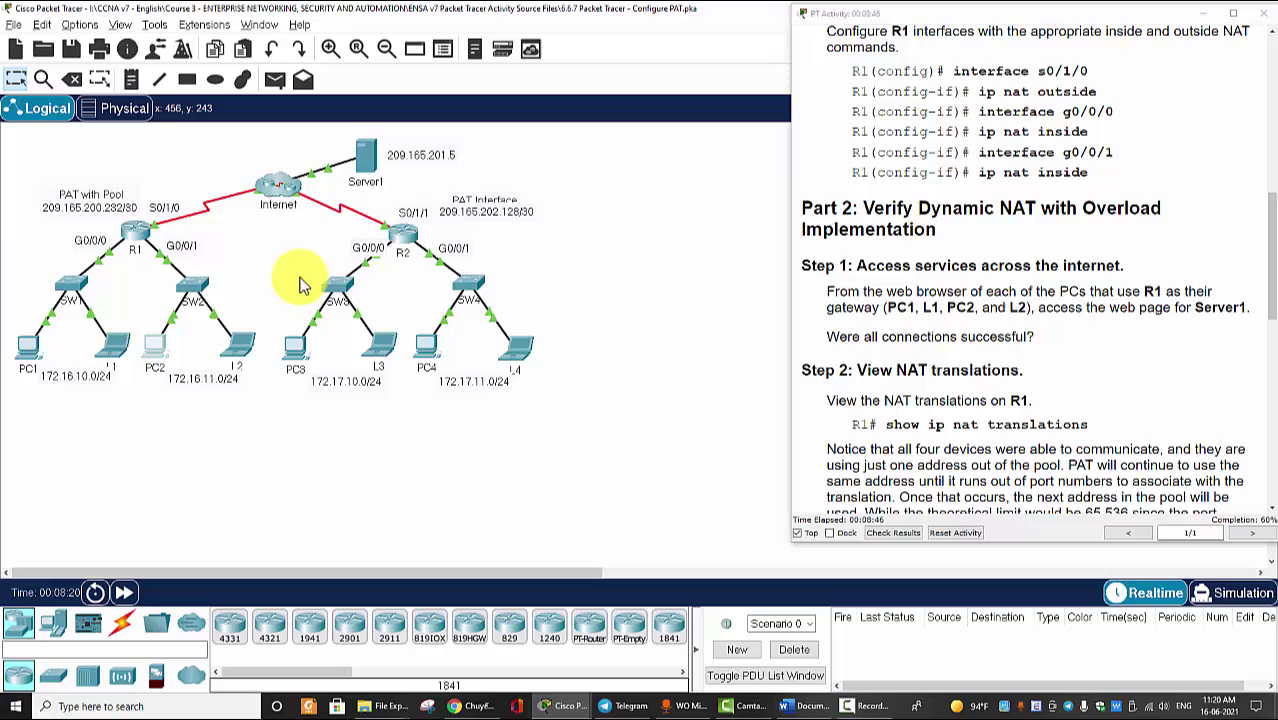
Run show ip nat translations on R1 and enlarge the console to view it
click(143, 240)
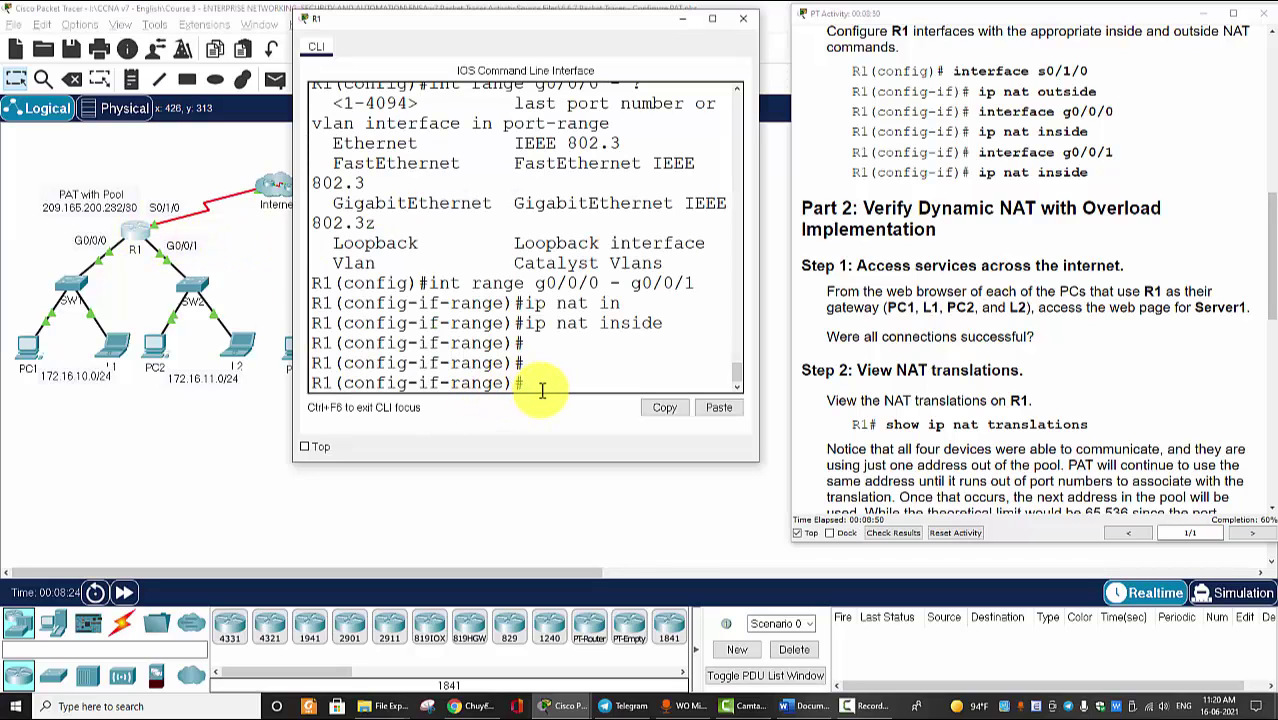
key(ctrl+z)
key(Return)
key(Return)
key(Return)
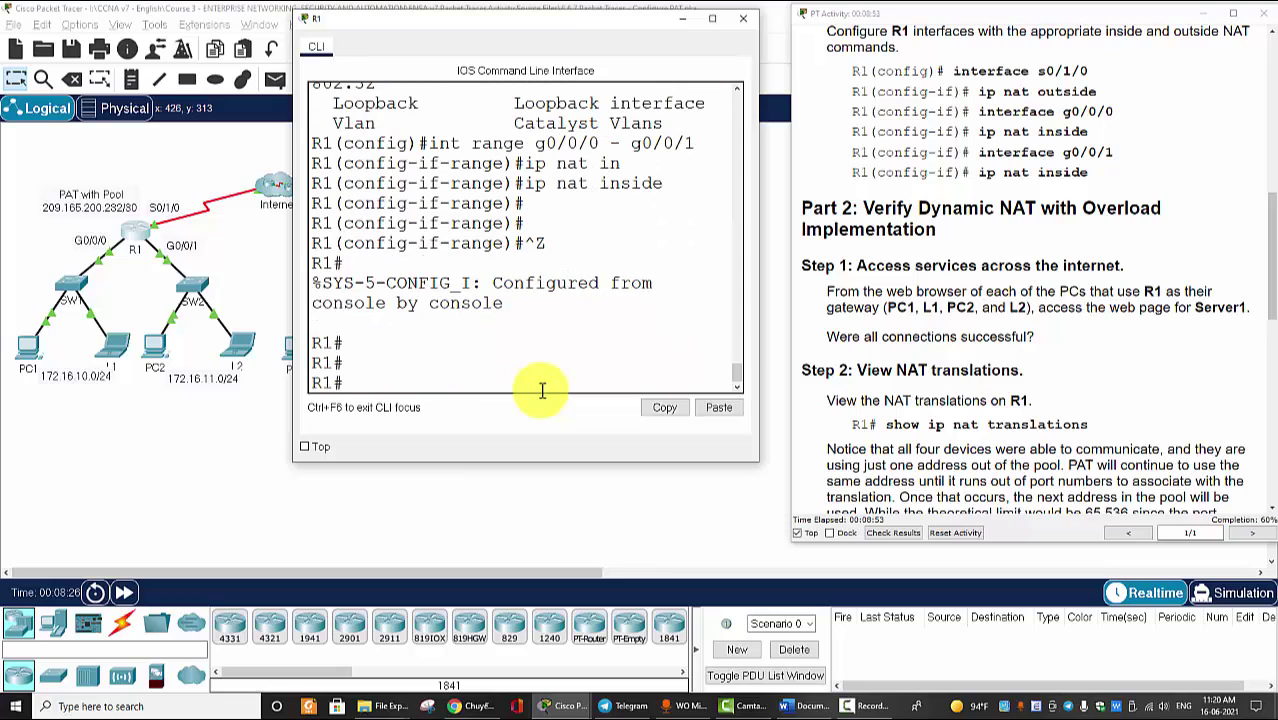
text(show ip nat tra)
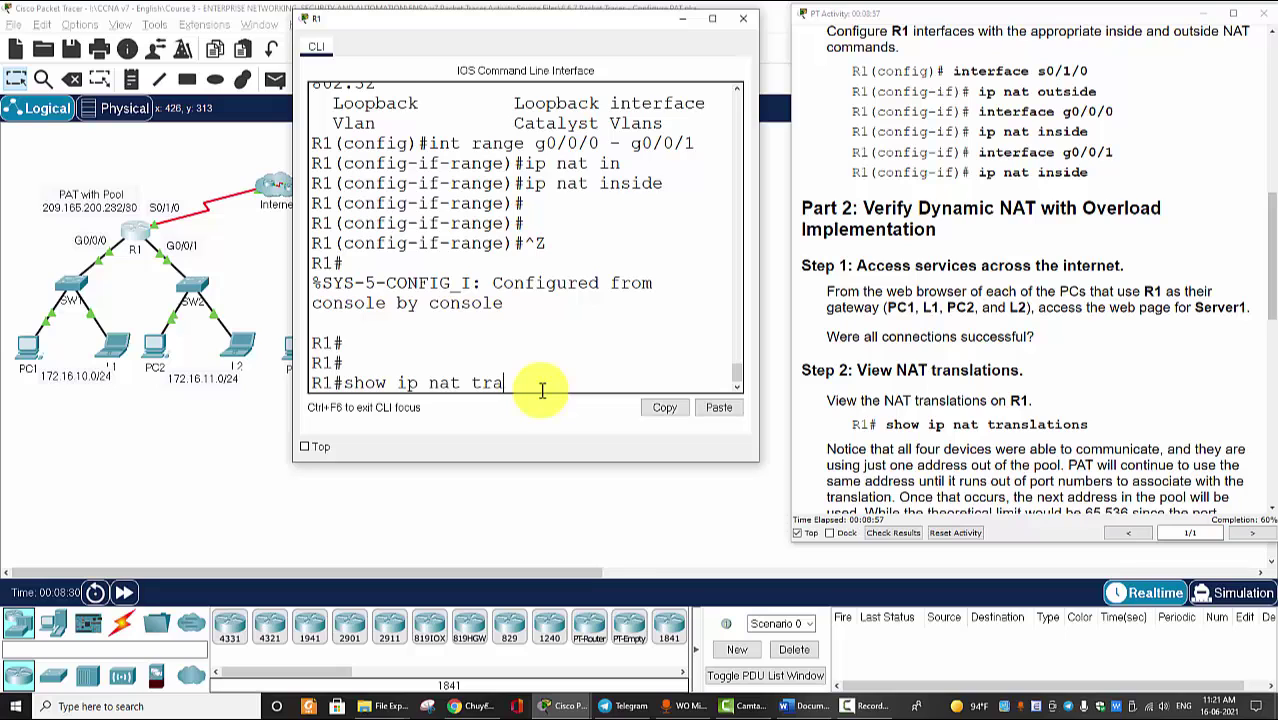
key(Tab)
key(Return)
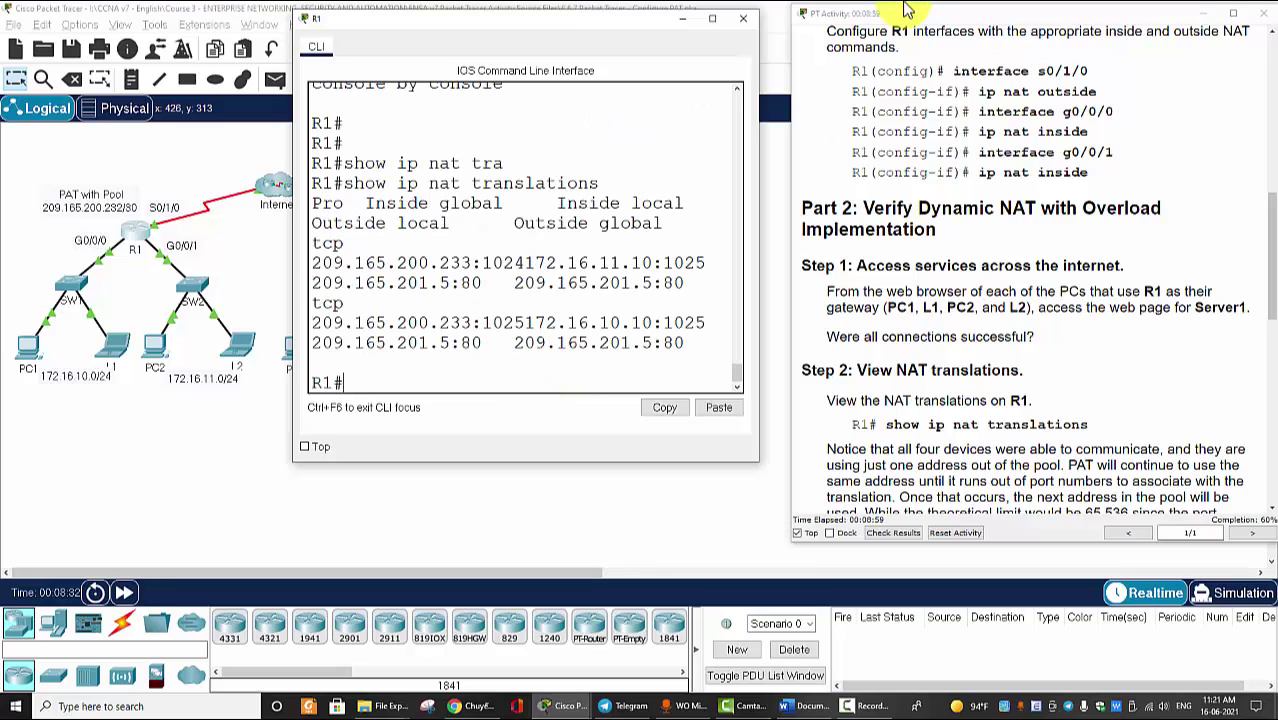
click(712, 18)
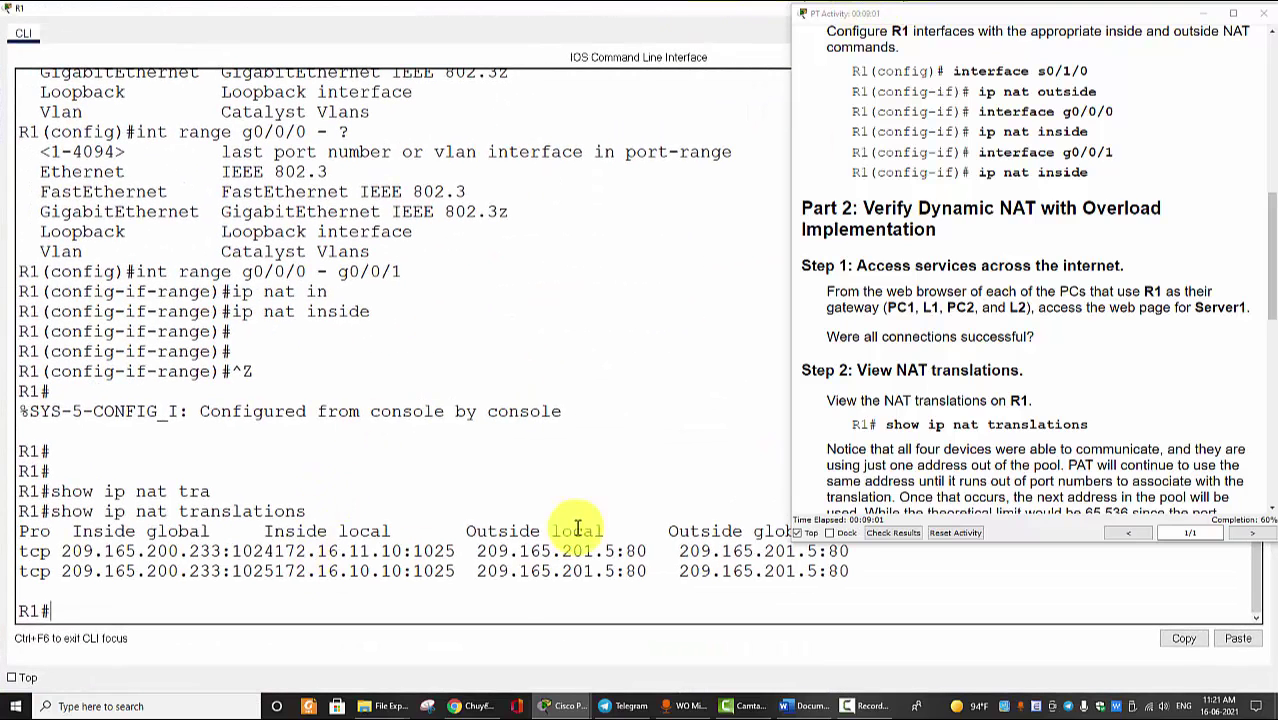
drag(1030, 543, 1030, 390)
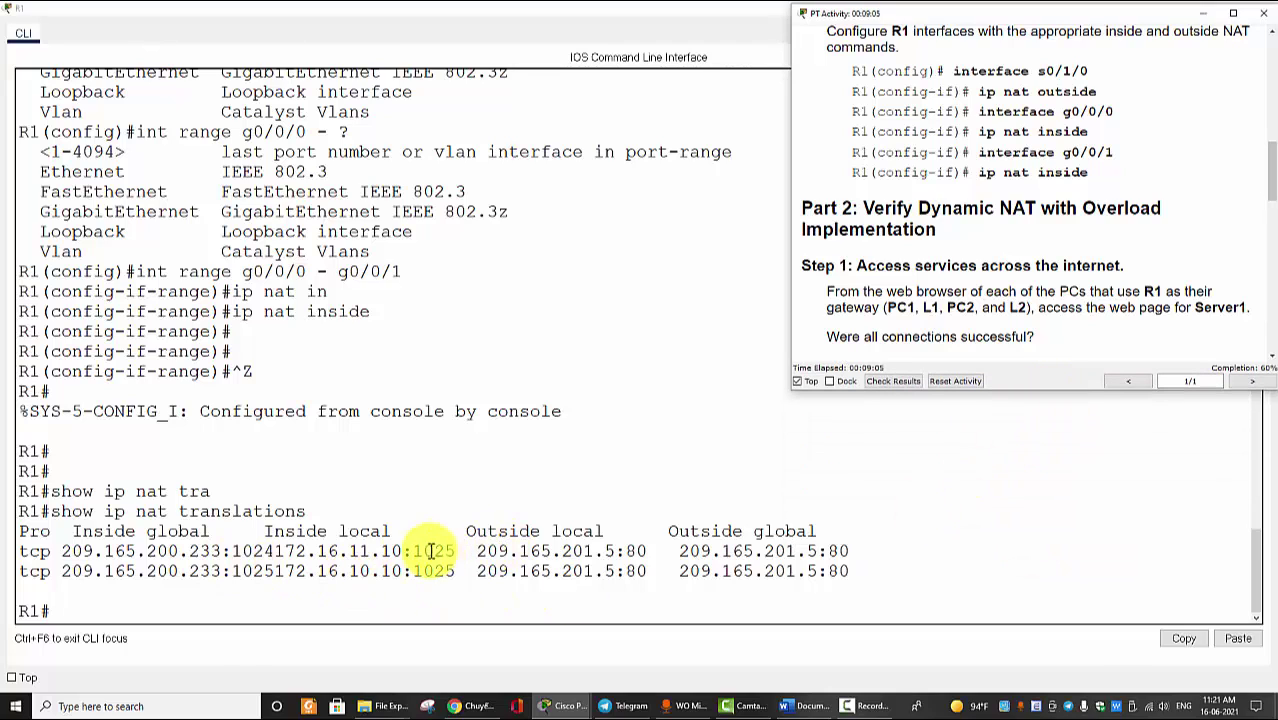
Highlight both entries' inside addresses, shared 209.165.200.233, and ports 1024 and 1025
drag(276, 551, 401, 551)
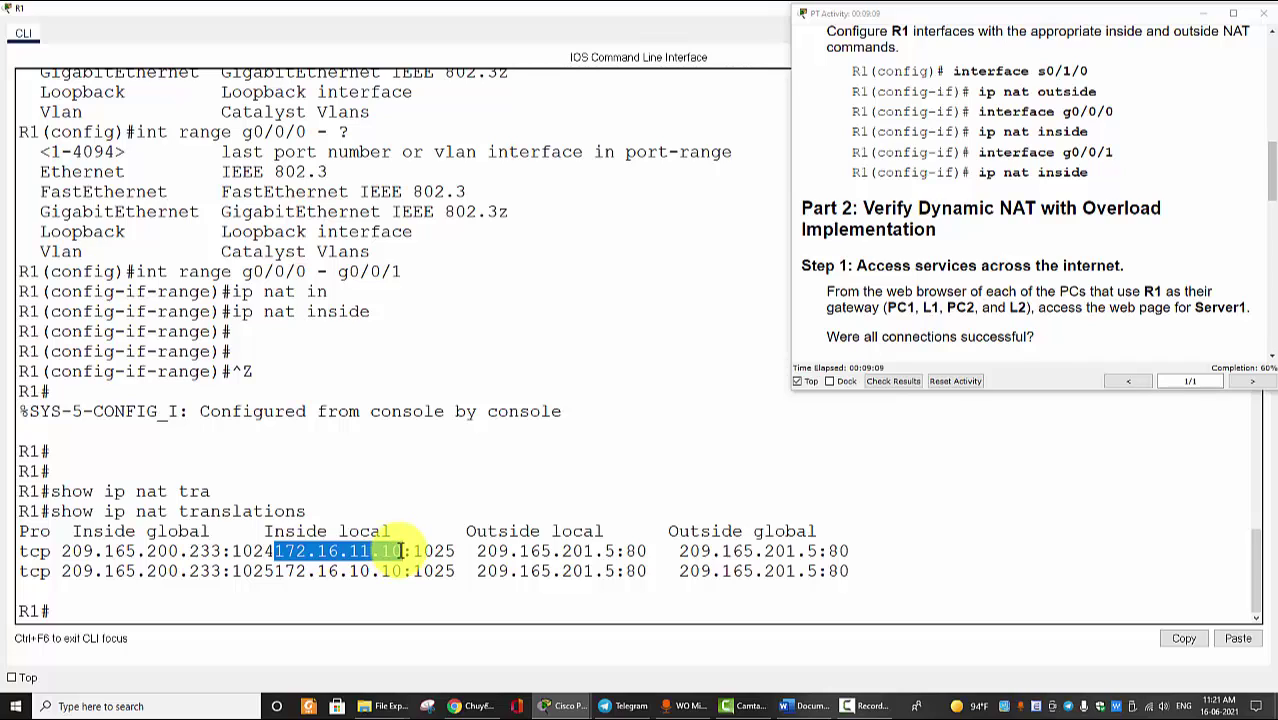
drag(221, 551, 64, 547)
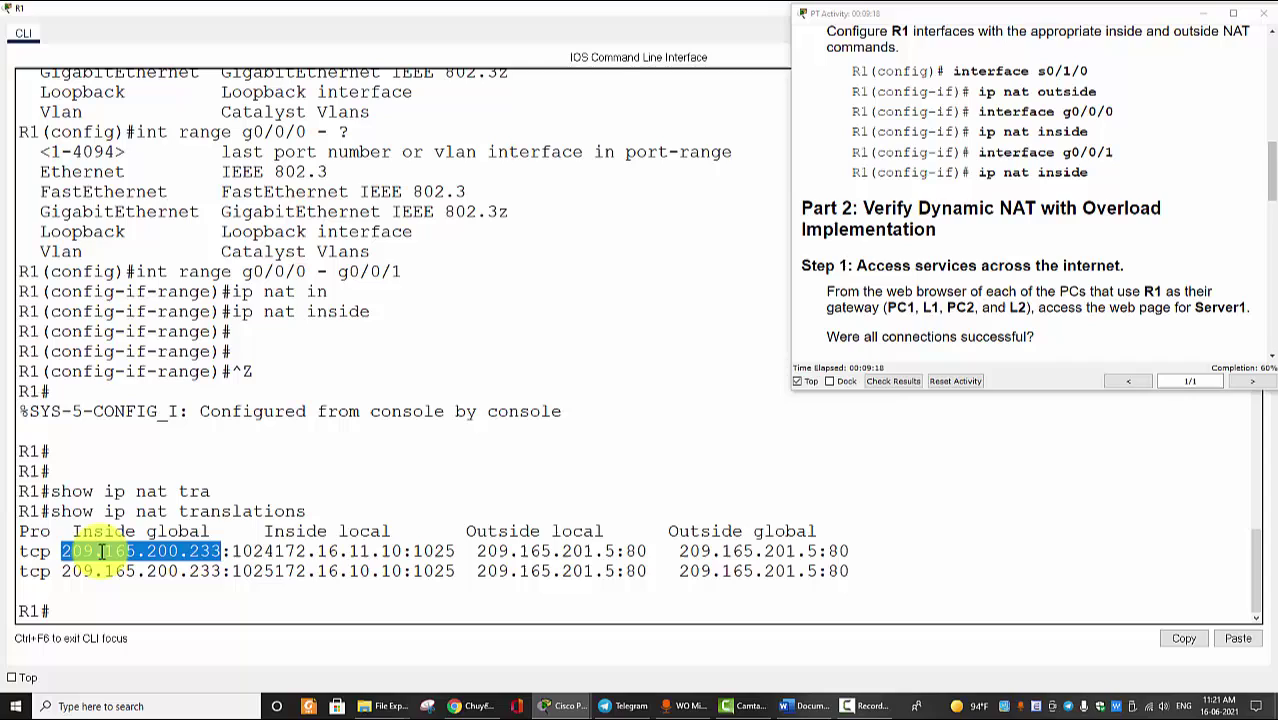
click(279, 571)
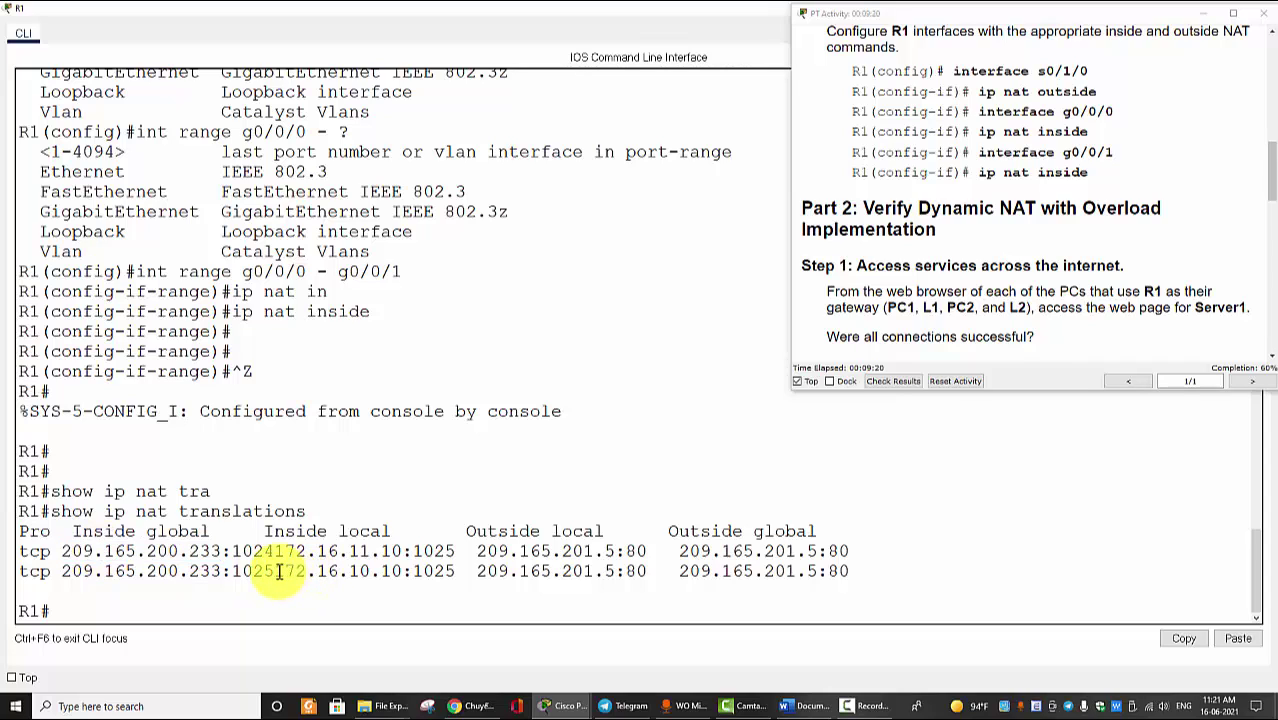
drag(279, 571, 398, 572)
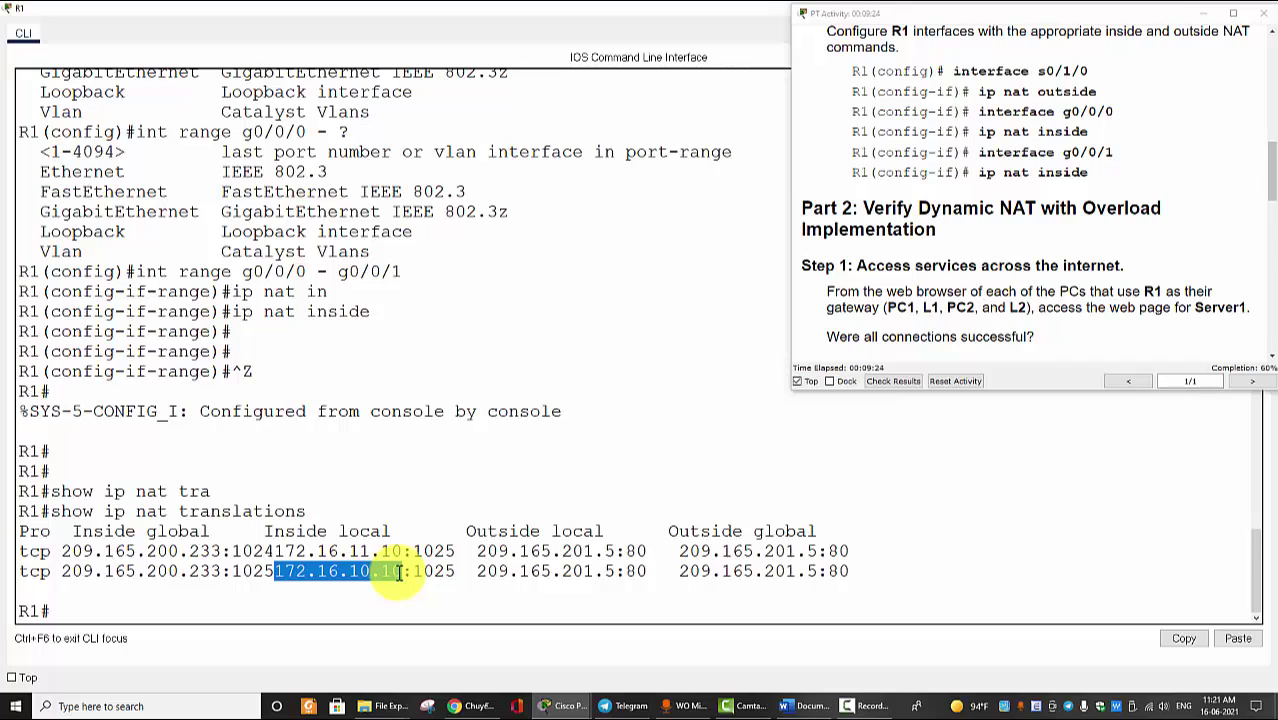
click(218, 572)
drag(218, 572, 62, 572)
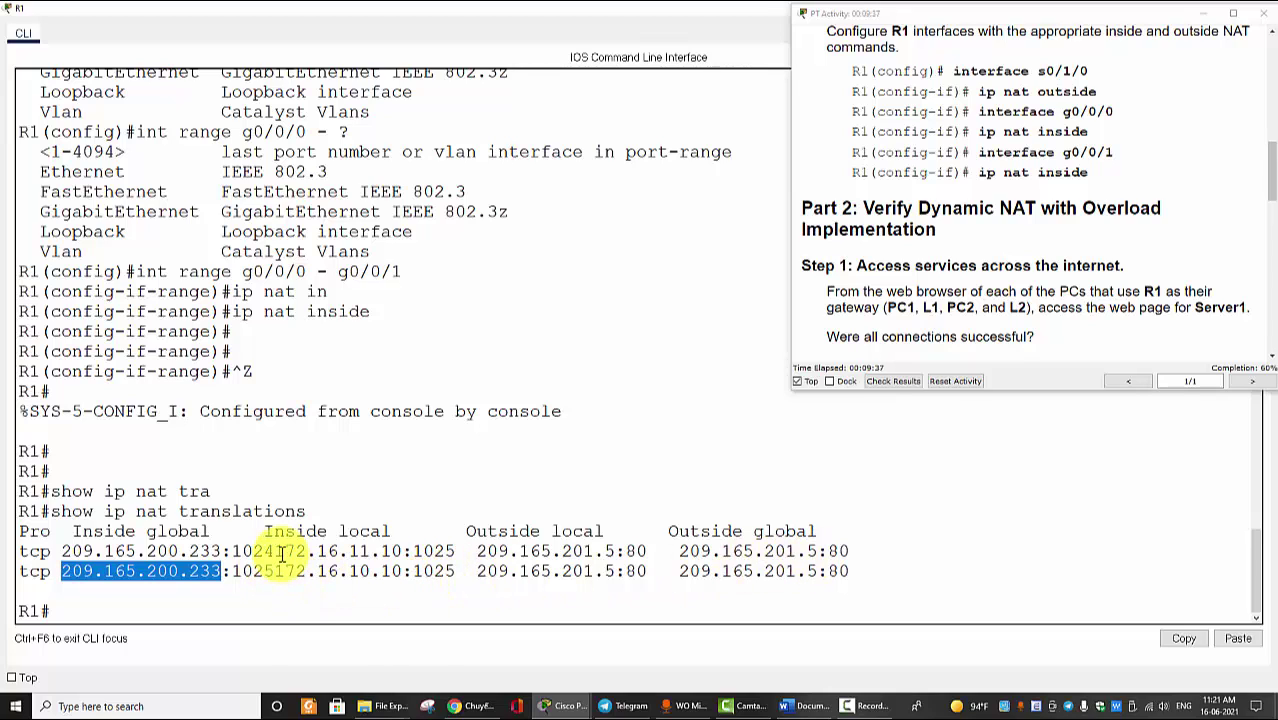
drag(274, 551, 236, 551)
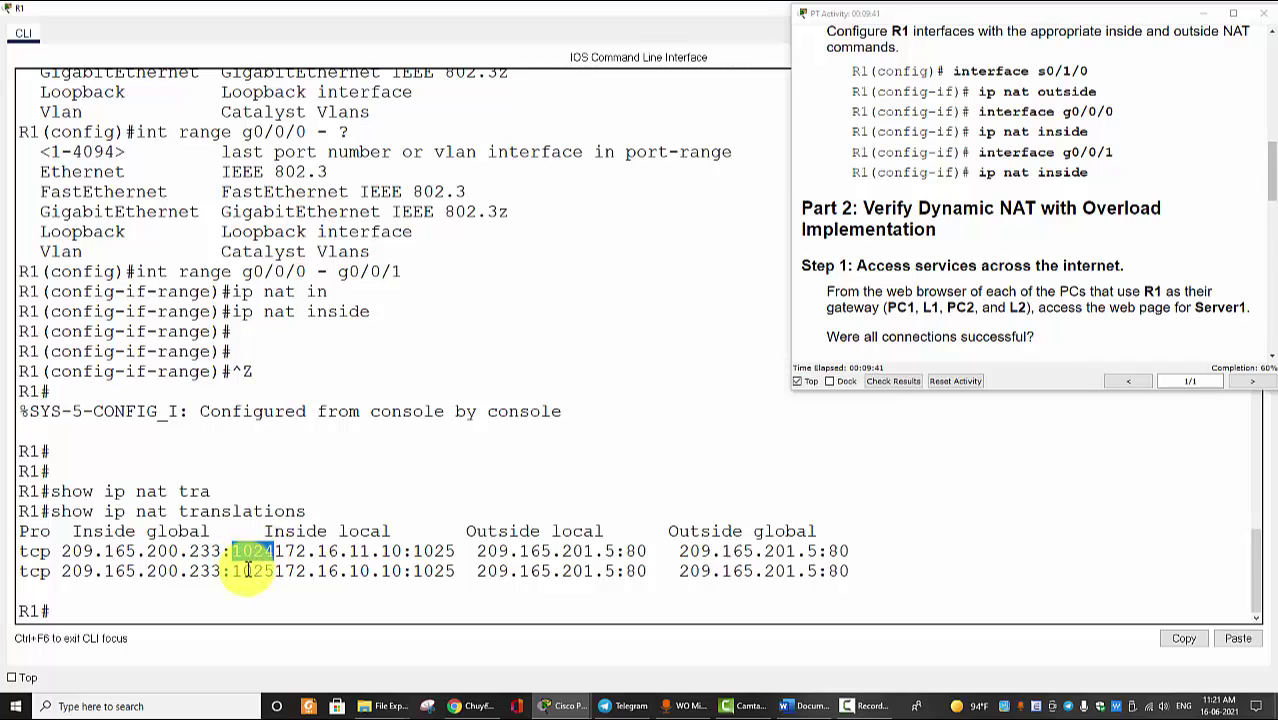
drag(232, 570, 288, 570)
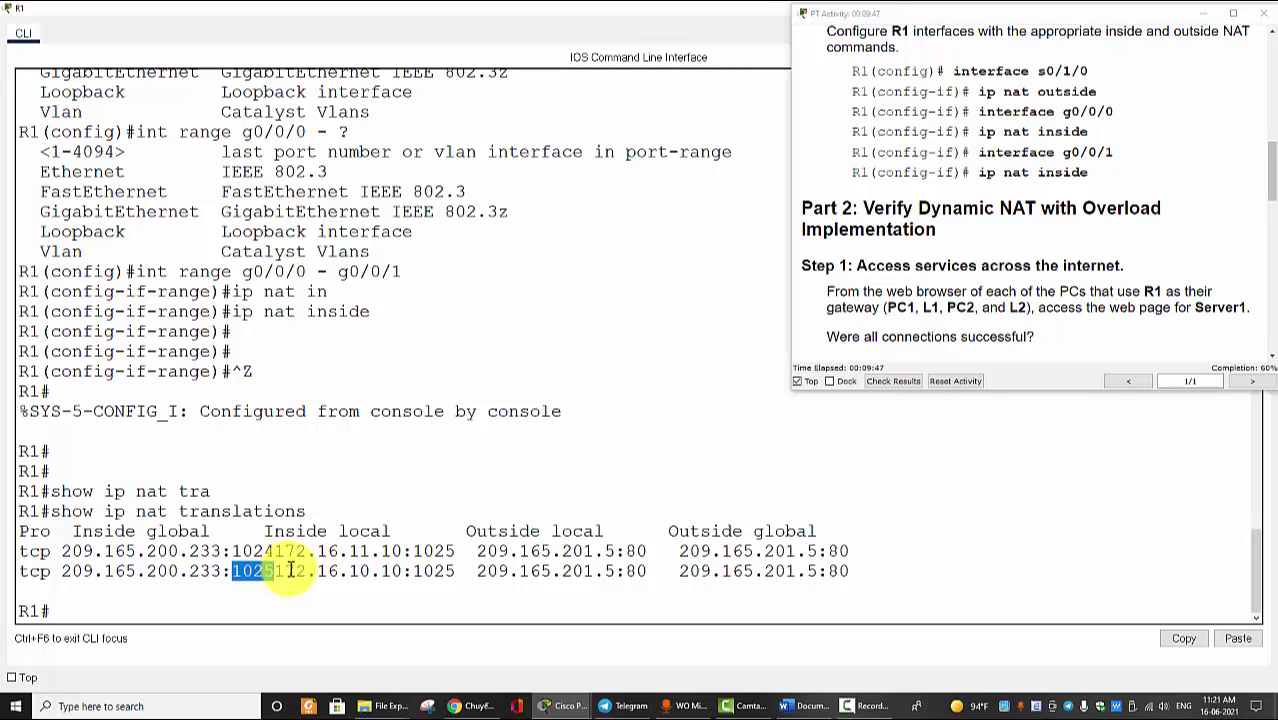
drag(221, 570, 60, 570)
click(146, 571)
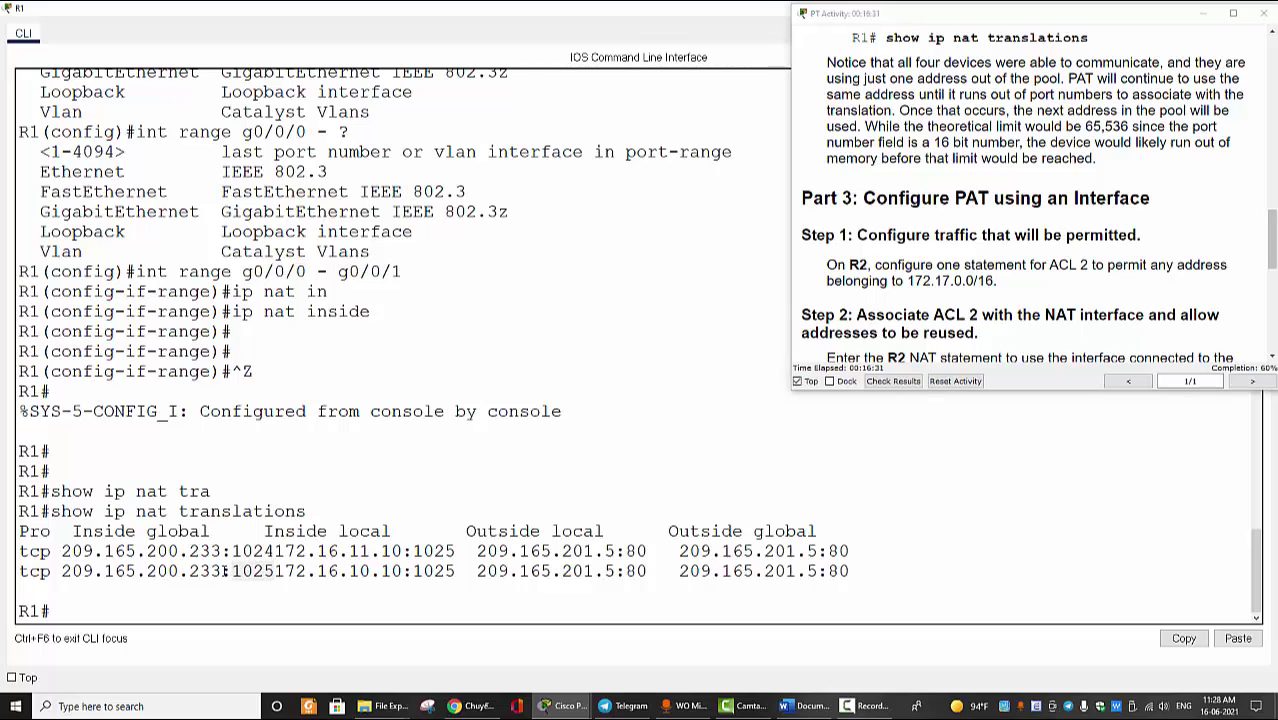
drag(222, 570, 62, 570)
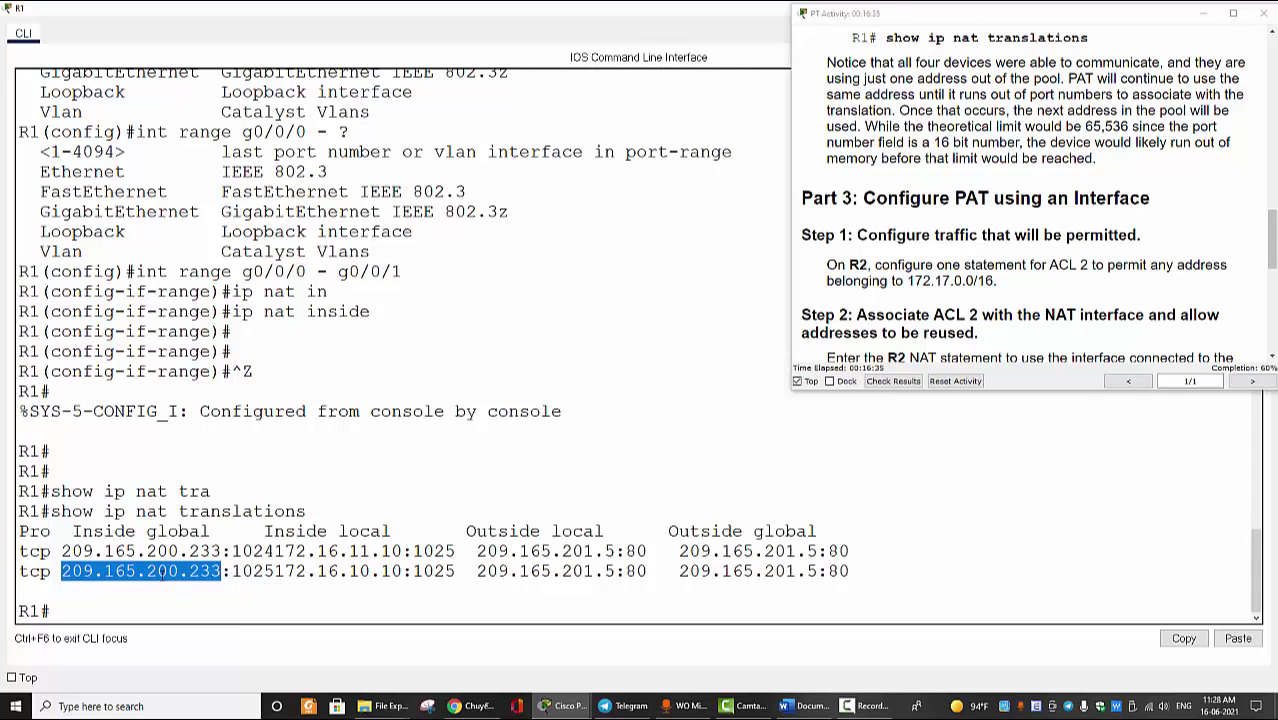
click(210, 571)
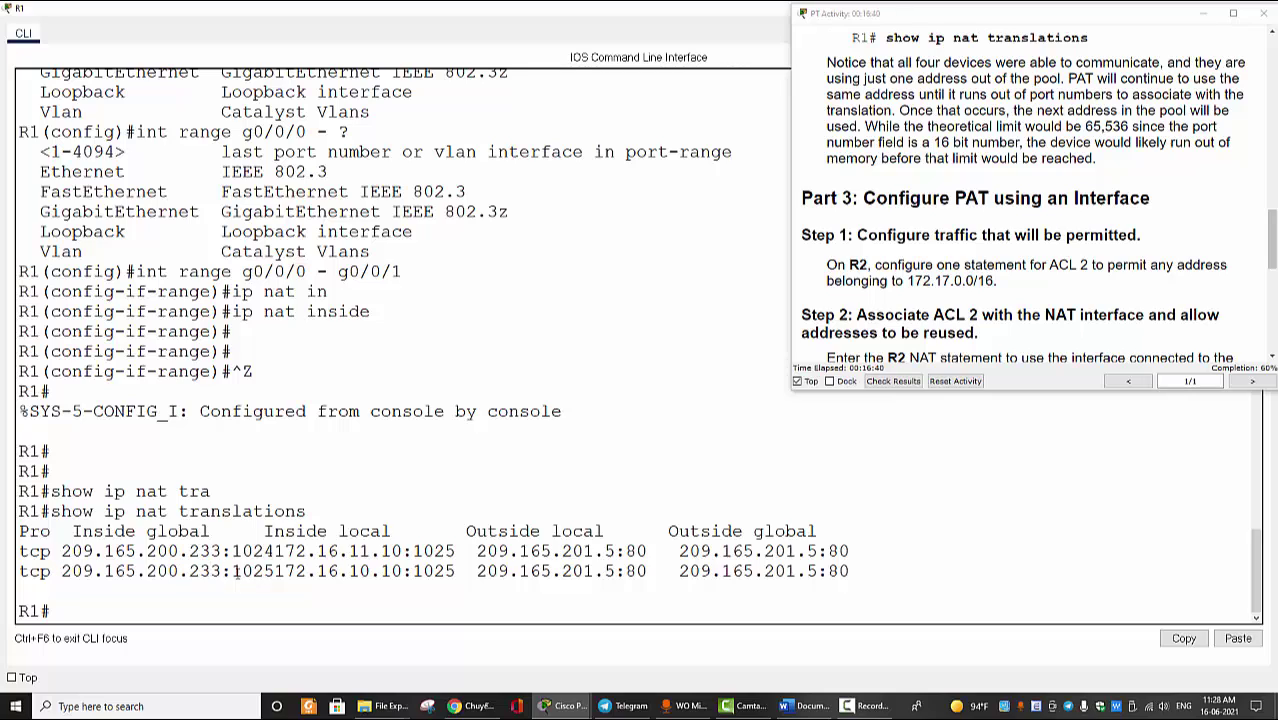
drag(233, 571, 274, 571)
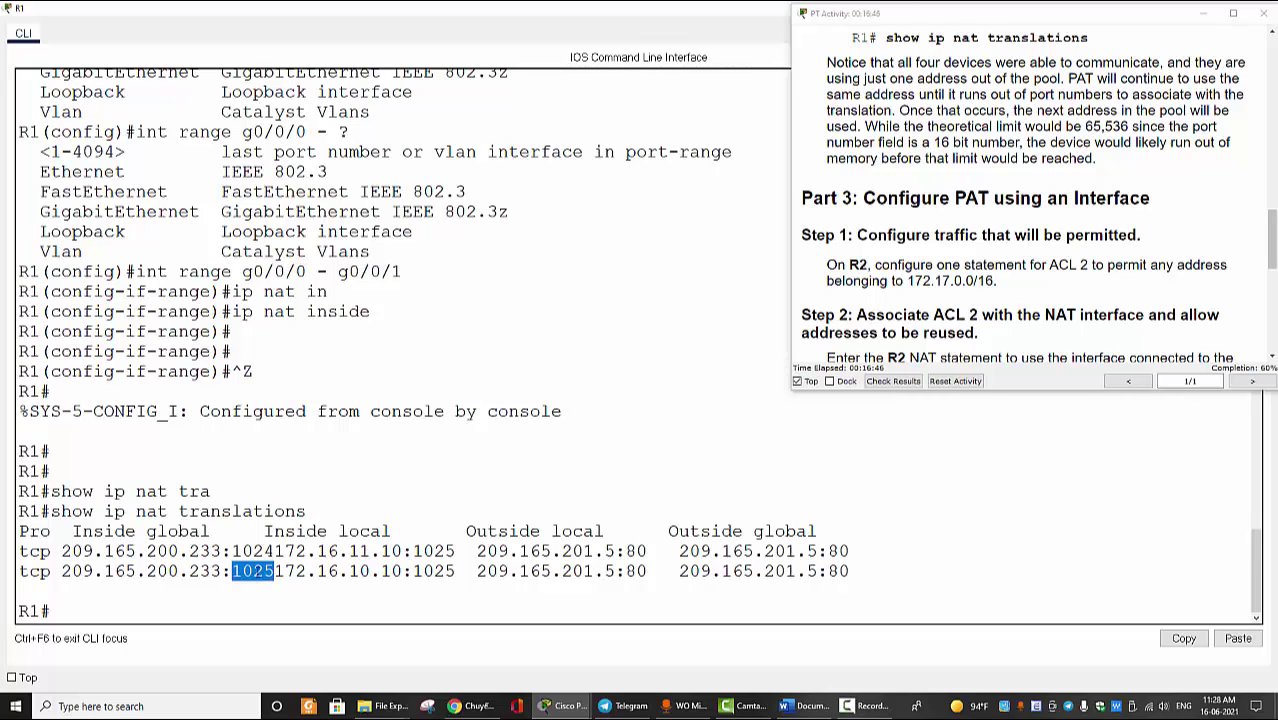
click(264, 571)
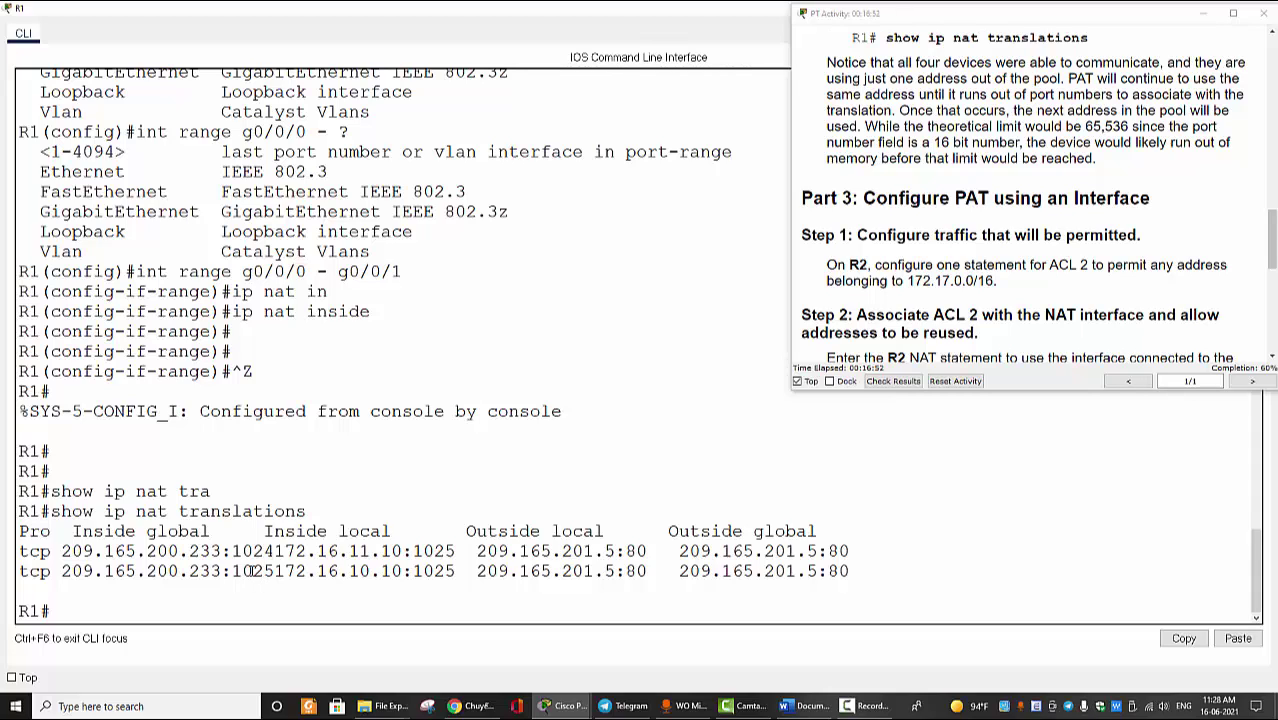
drag(273, 571, 253, 571)
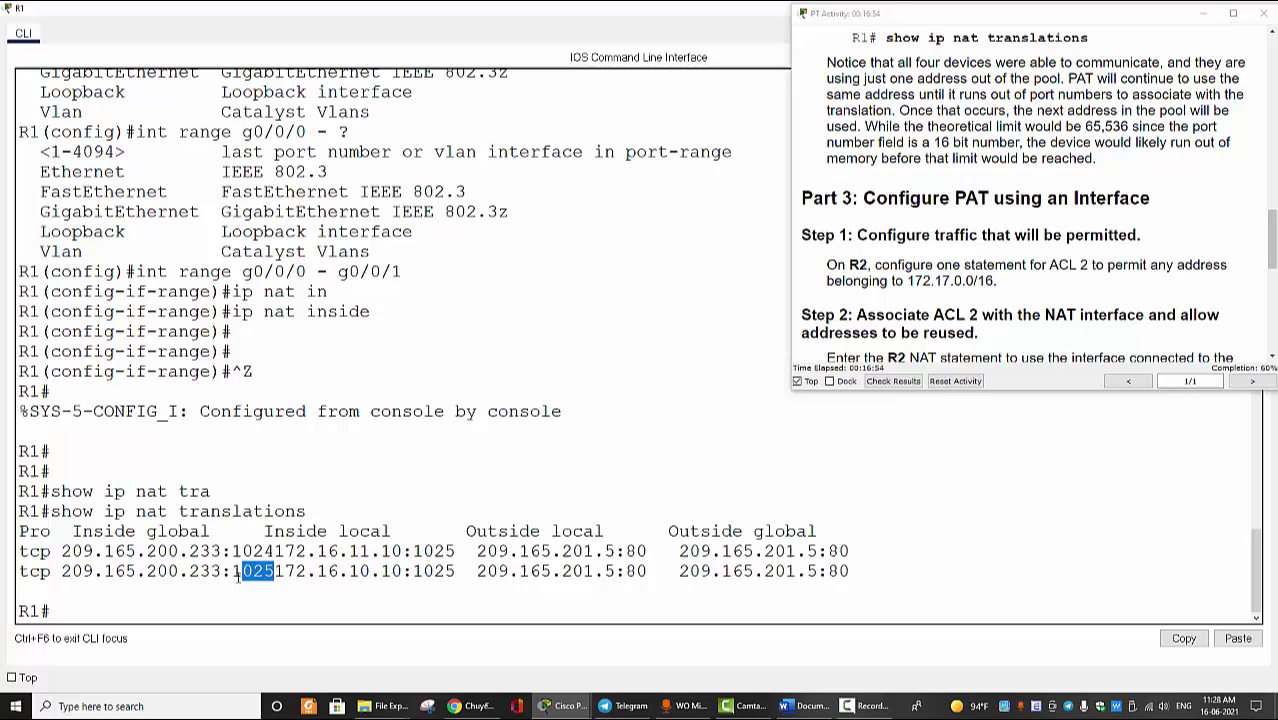
click(251, 587)
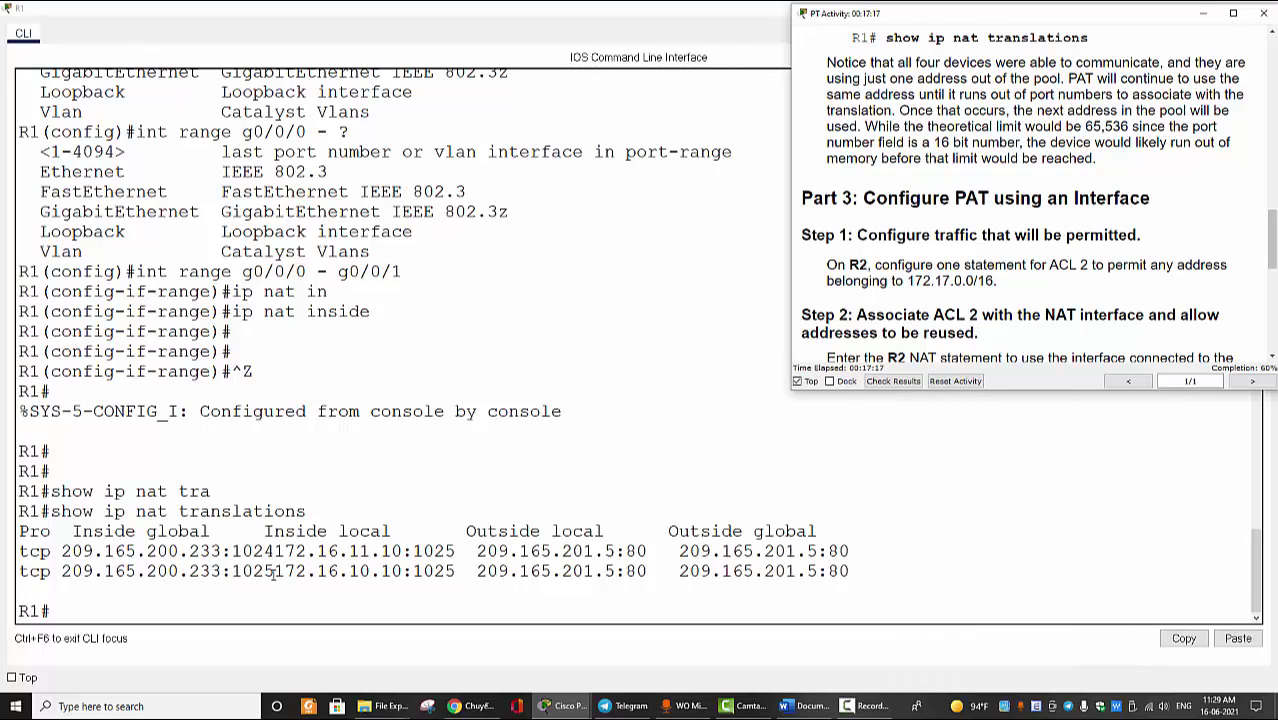
drag(60, 571, 213, 571)
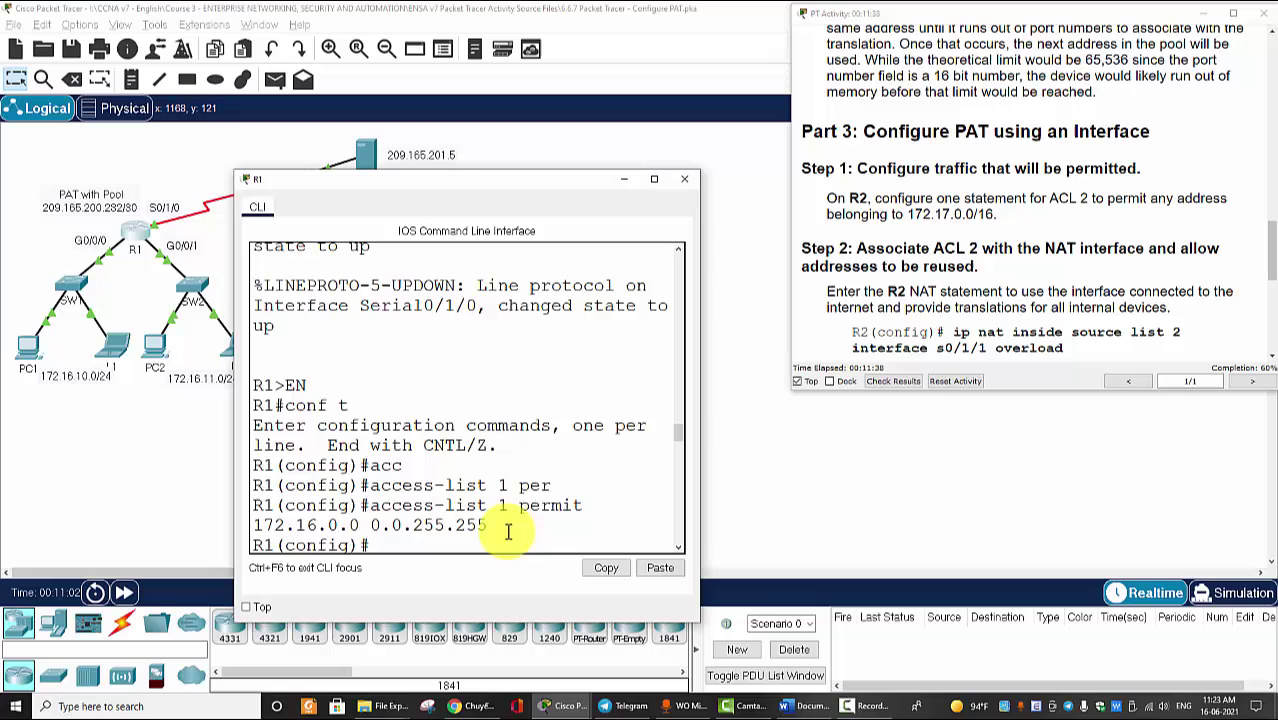
Hide R1's console and scroll the instructions to the Configure PAT using an Interface part
click(872, 230)
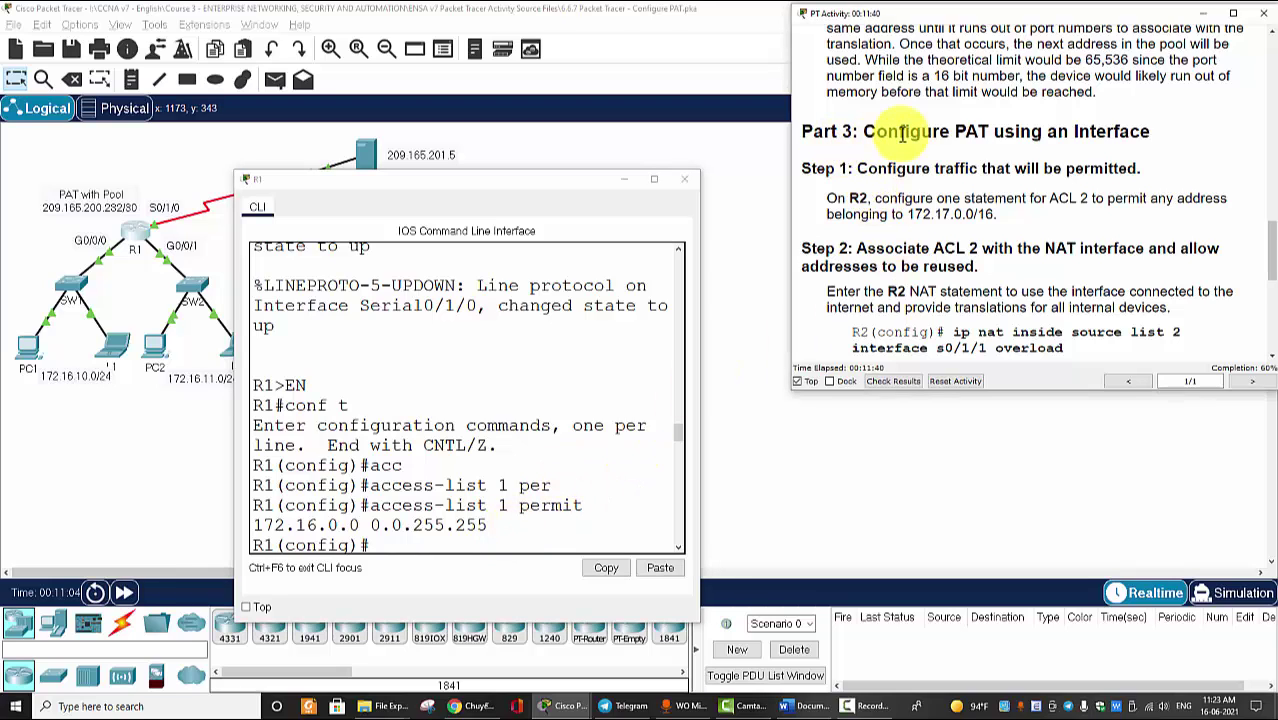
drag(864, 131, 1150, 131)
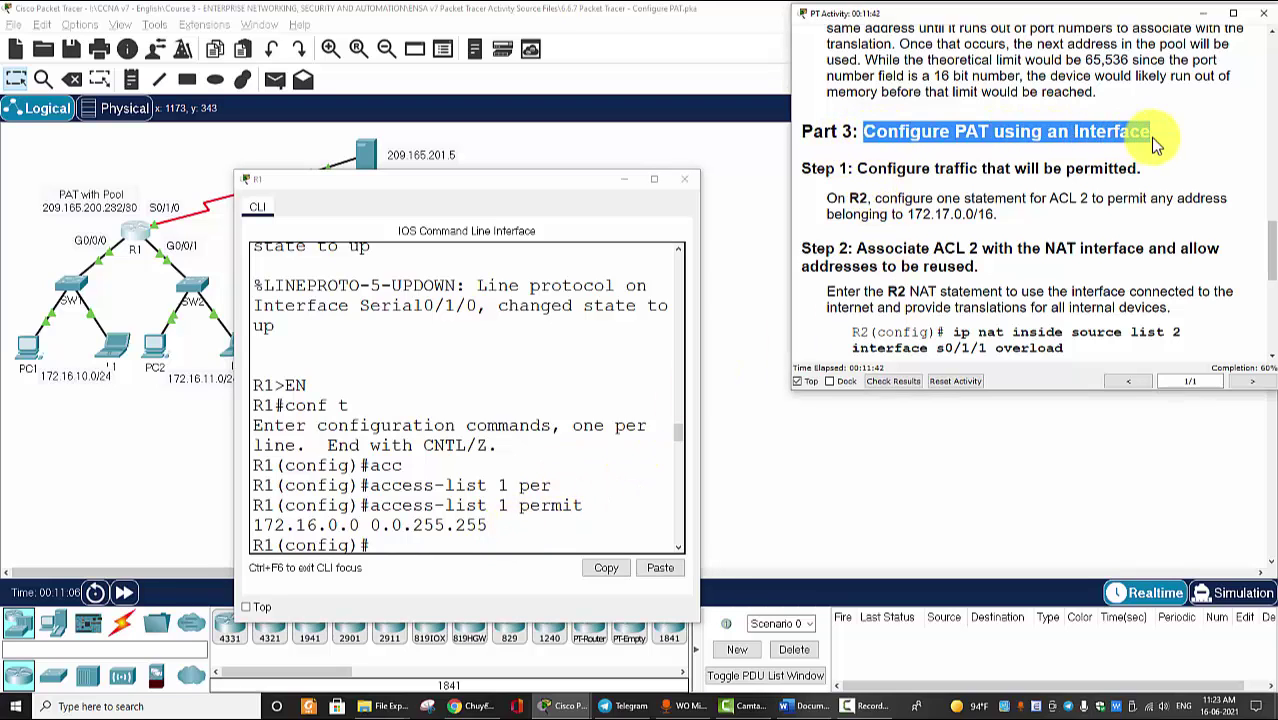
click(624, 179)
click(905, 172)
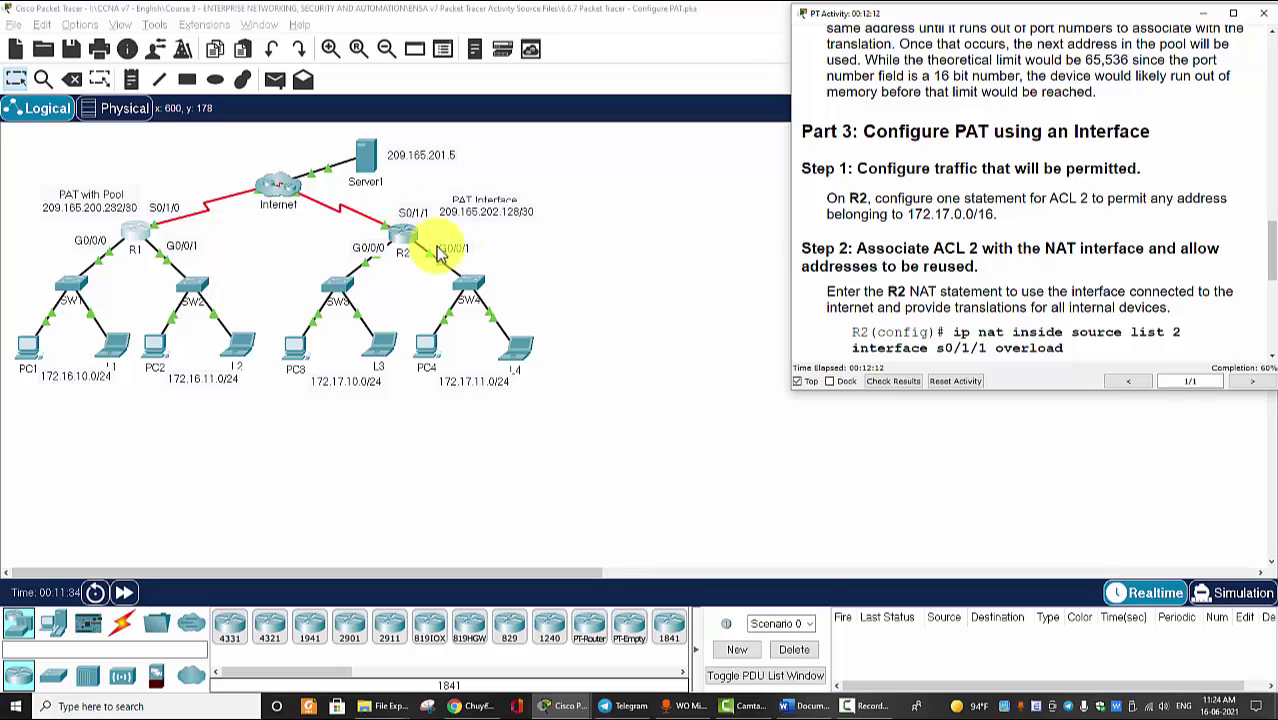
scroll(1038, 248, down, 3)
scroll(1038, 250, up, 1)
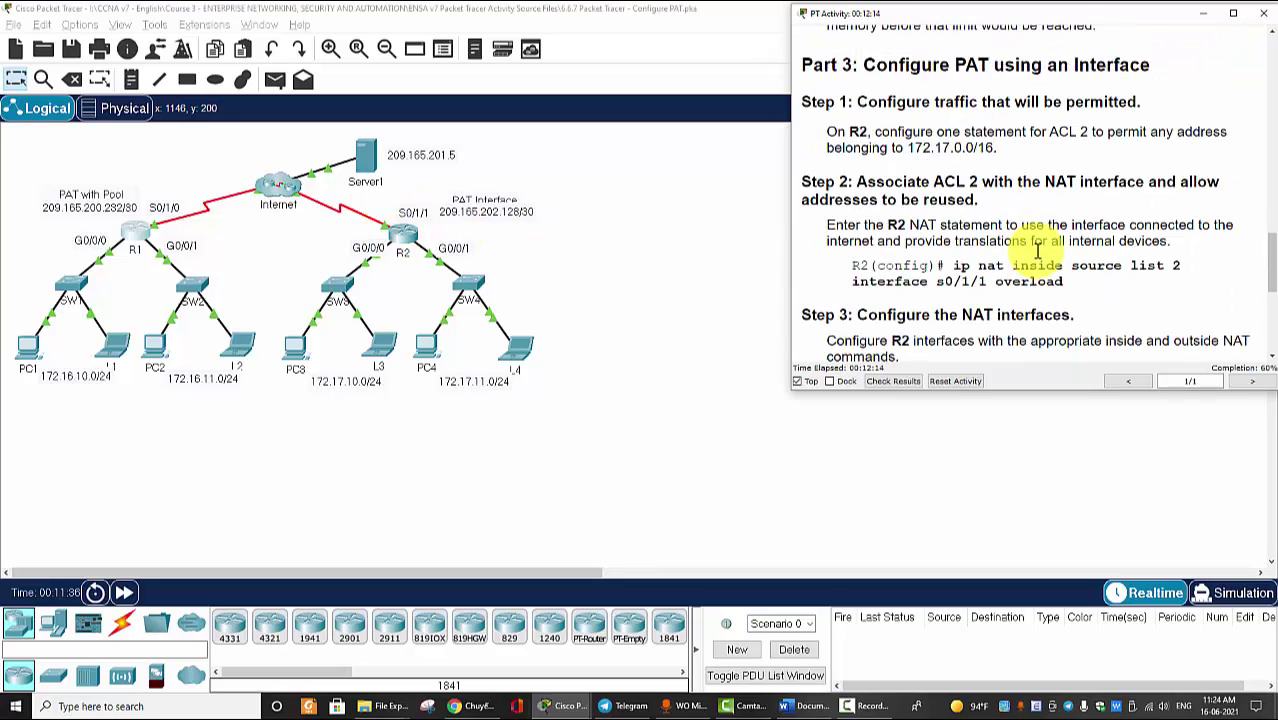
scroll(1006, 278, down, 1)
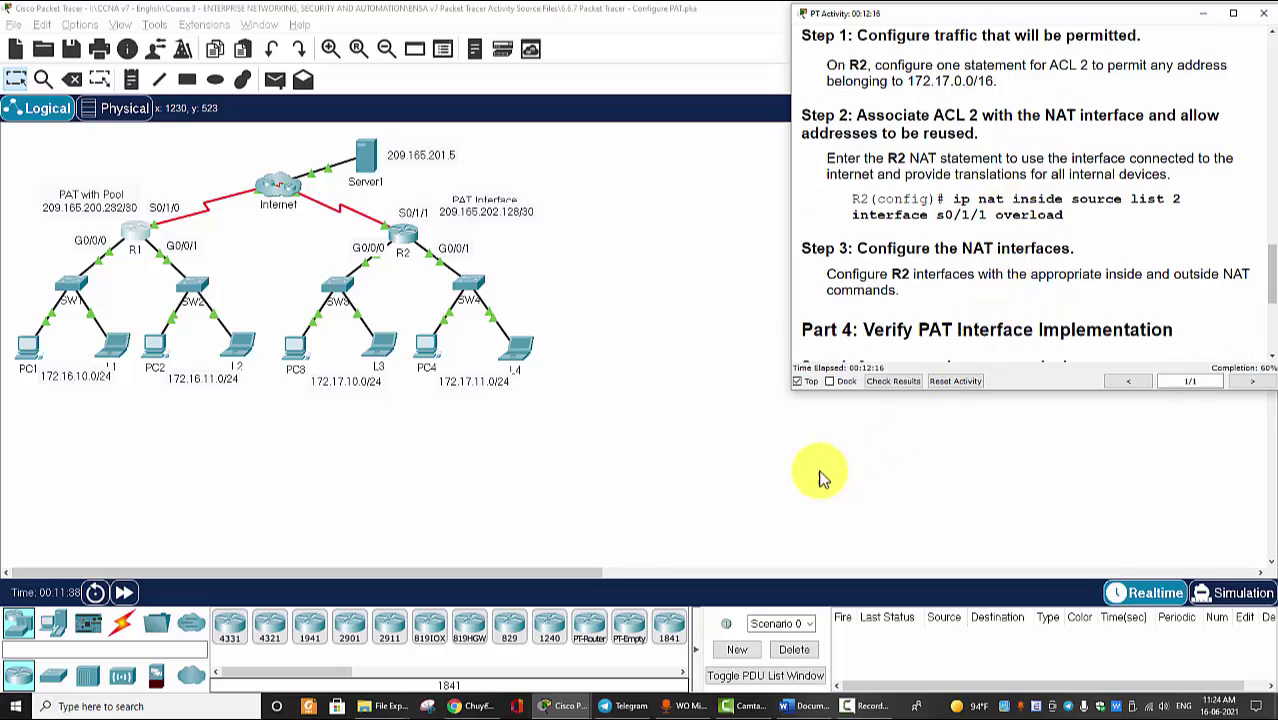